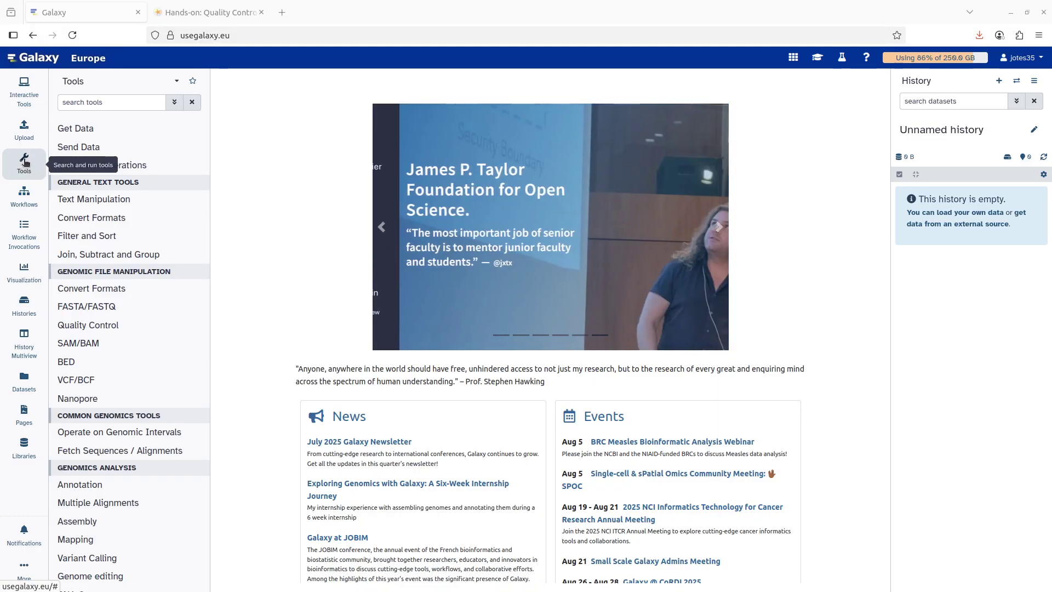
- Examine the tool categories available in Galaxy, including the contents of the Get Data section
{"action": "left_click", "coordinate": [26, 164]}
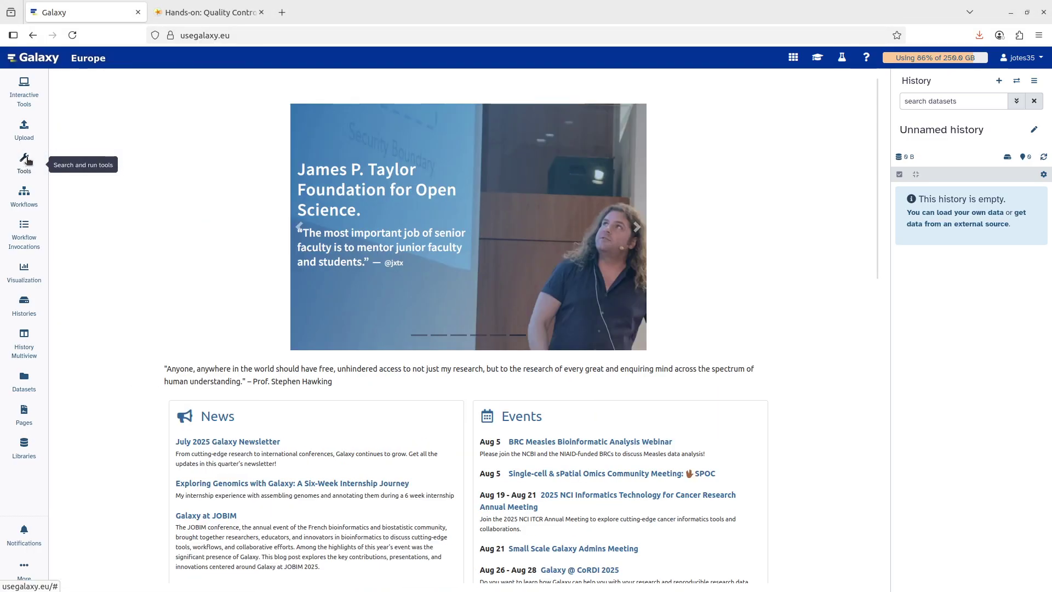
{"action": "left_click", "coordinate": [26, 162]}
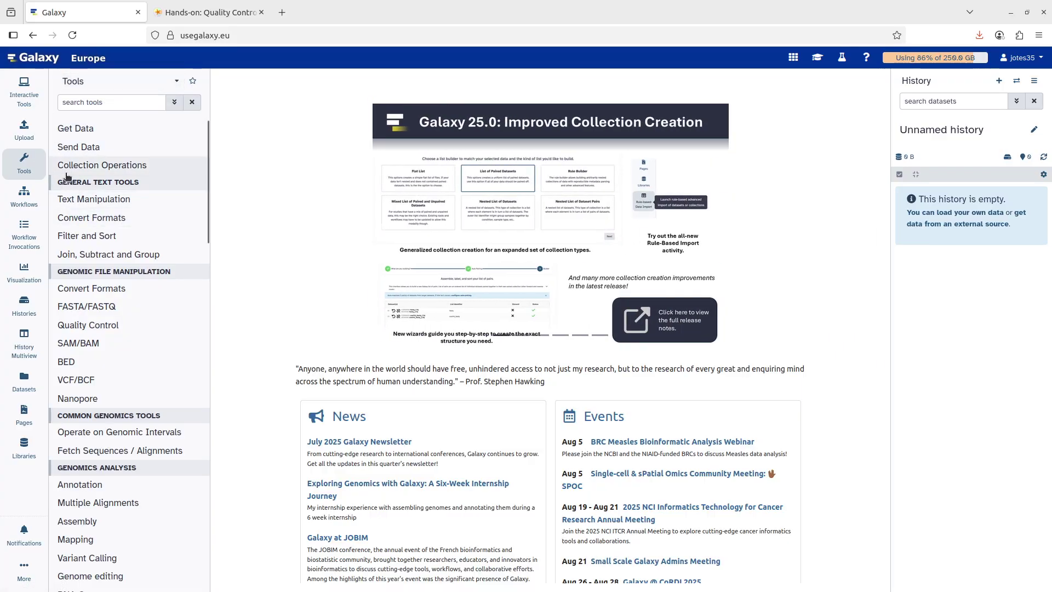
{"action": "left_click", "coordinate": [22, 160]}
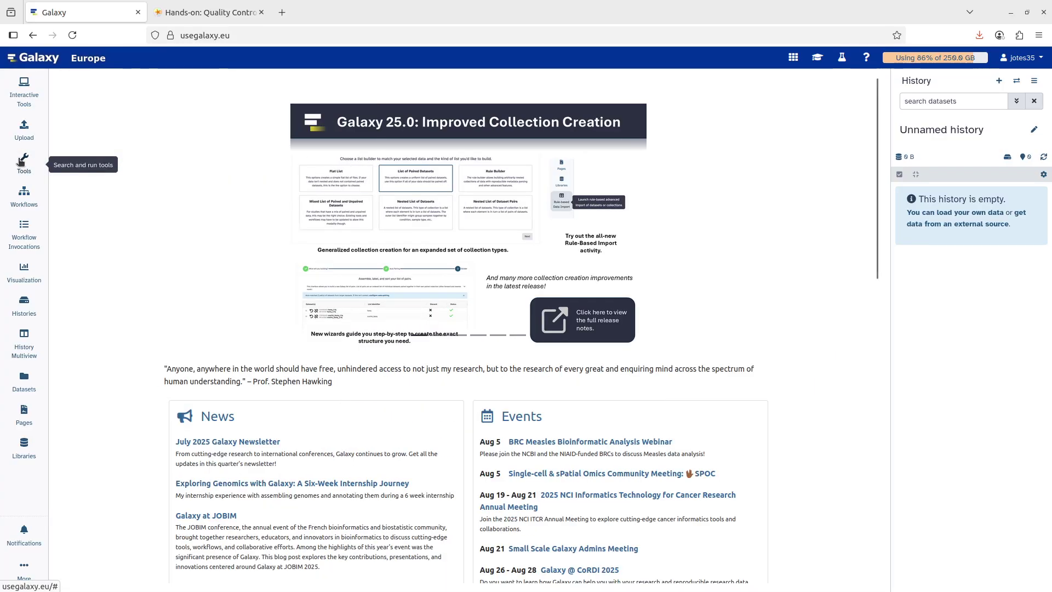
{"action": "left_click", "coordinate": [22, 160]}
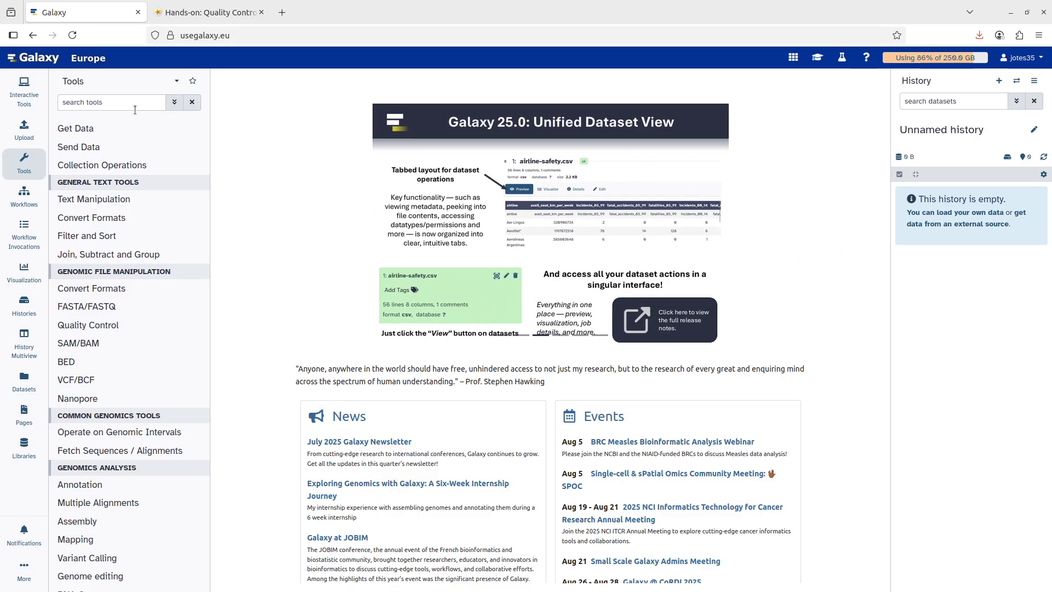
{"action": "left_click", "coordinate": [97, 104]}
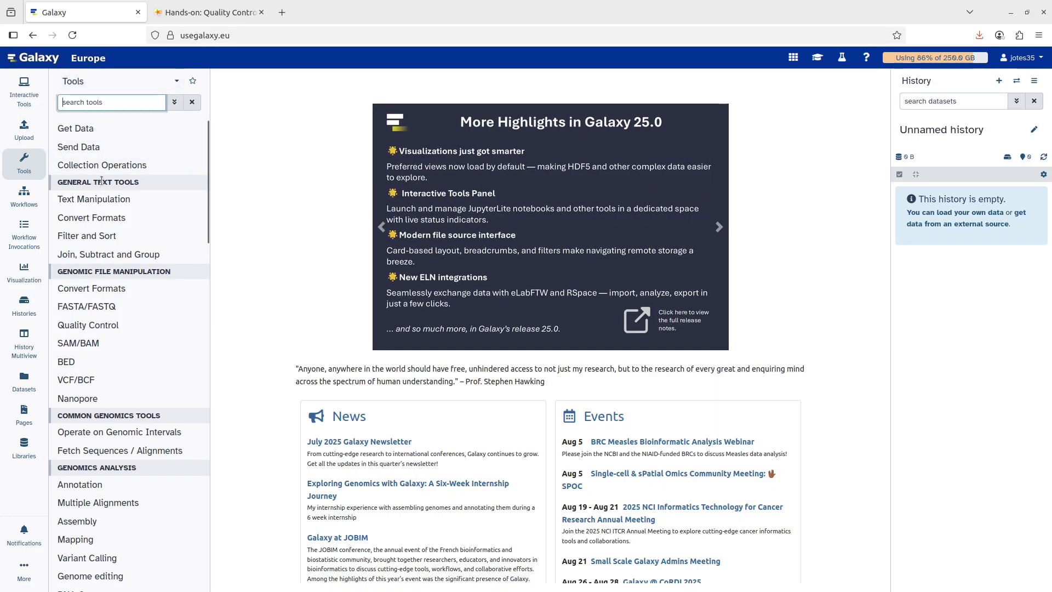
{"action": "left_click", "coordinate": [91, 130]}
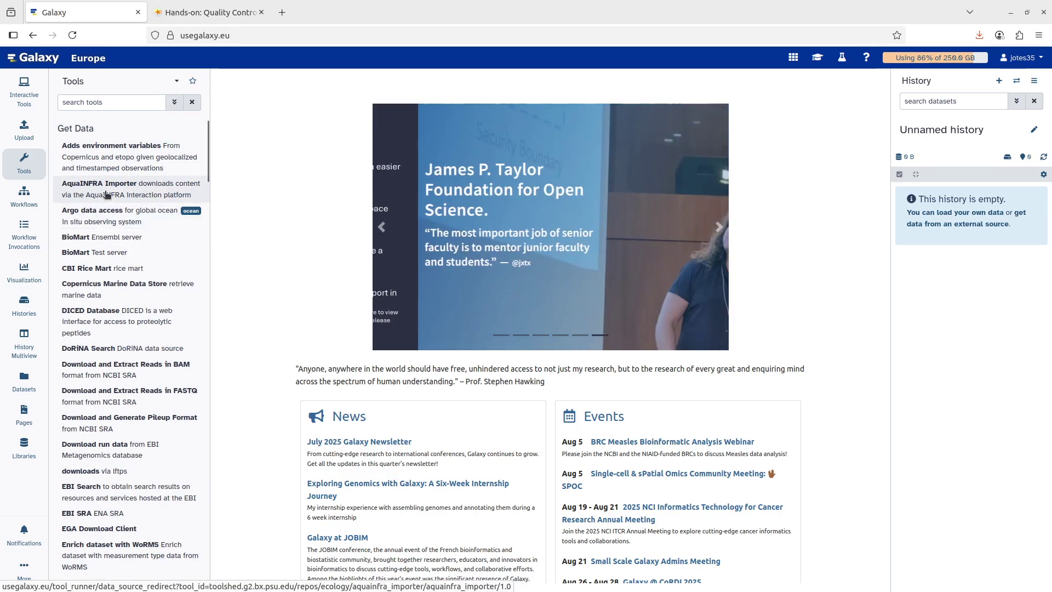
{"action": "left_click", "coordinate": [93, 129]}
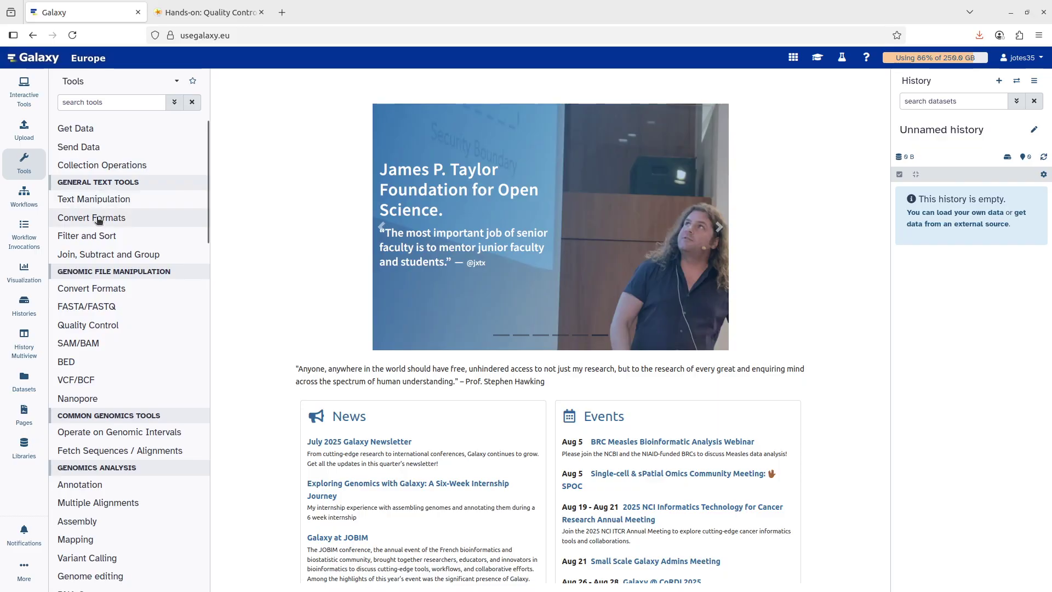
{"action": "scroll", "coordinate": [96, 263], "scroll_direction": "down", "scroll_amount": 2}
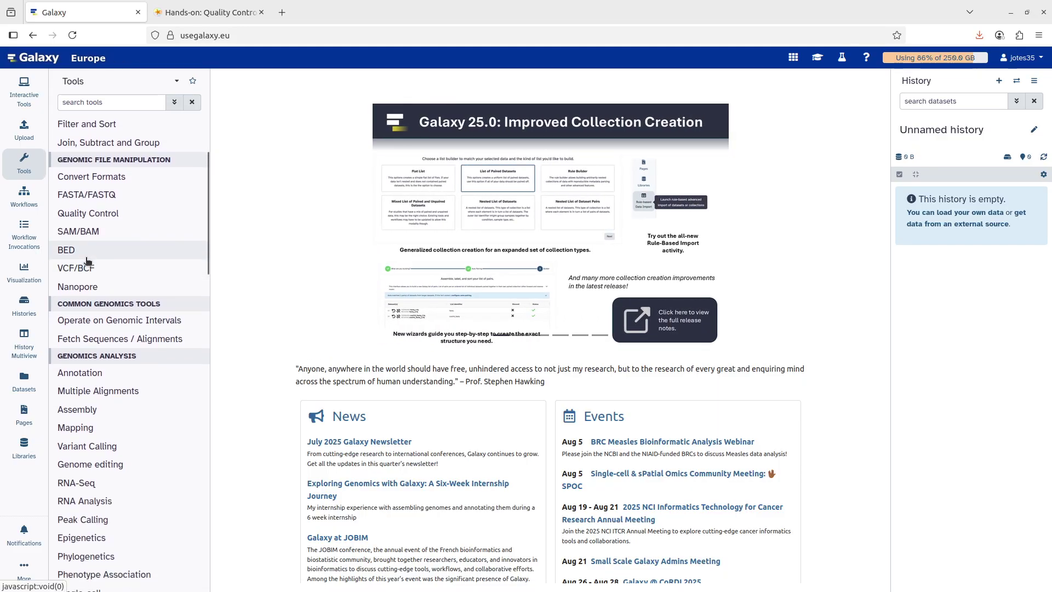
{"action": "scroll", "coordinate": [89, 273], "scroll_direction": "up", "scroll_amount": 2}
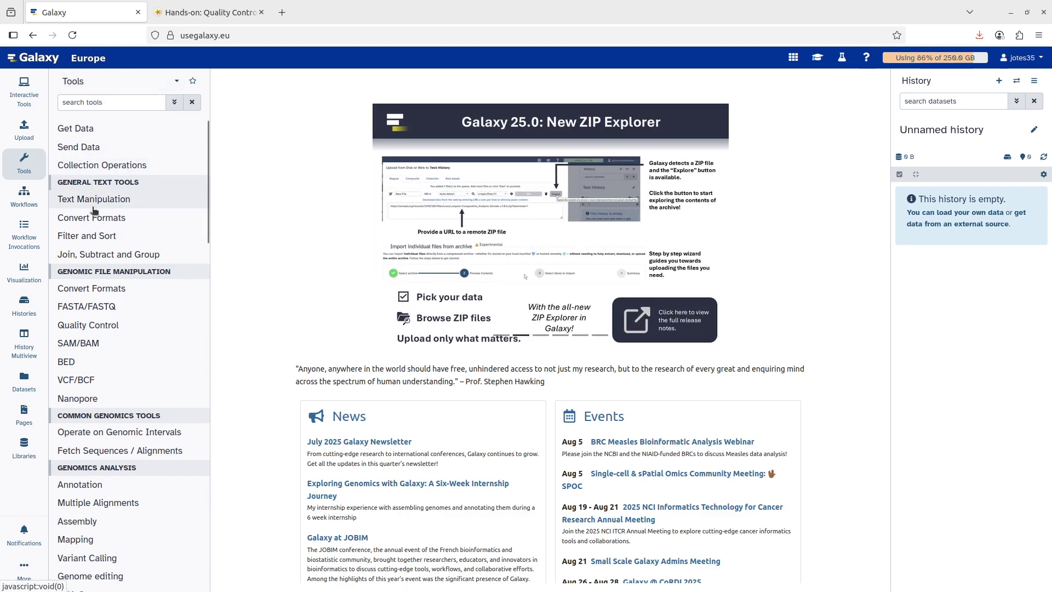
- Search the tools for "fastqc" and open the FastQC Read Quality reports tool
{"action": "left_click", "coordinate": [103, 103]}
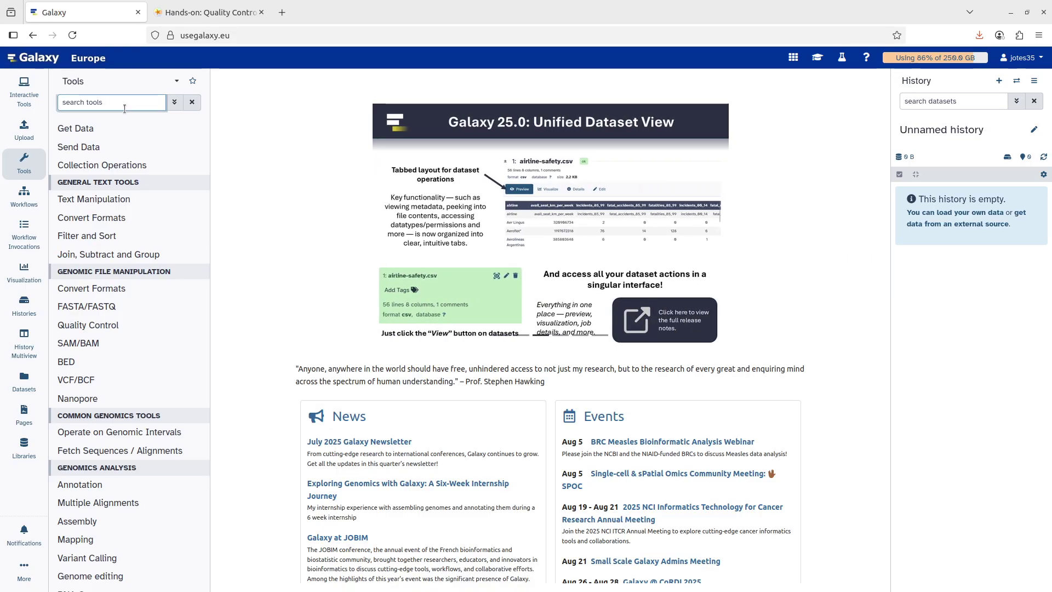
{"action": "type", "text": "fastqc"}
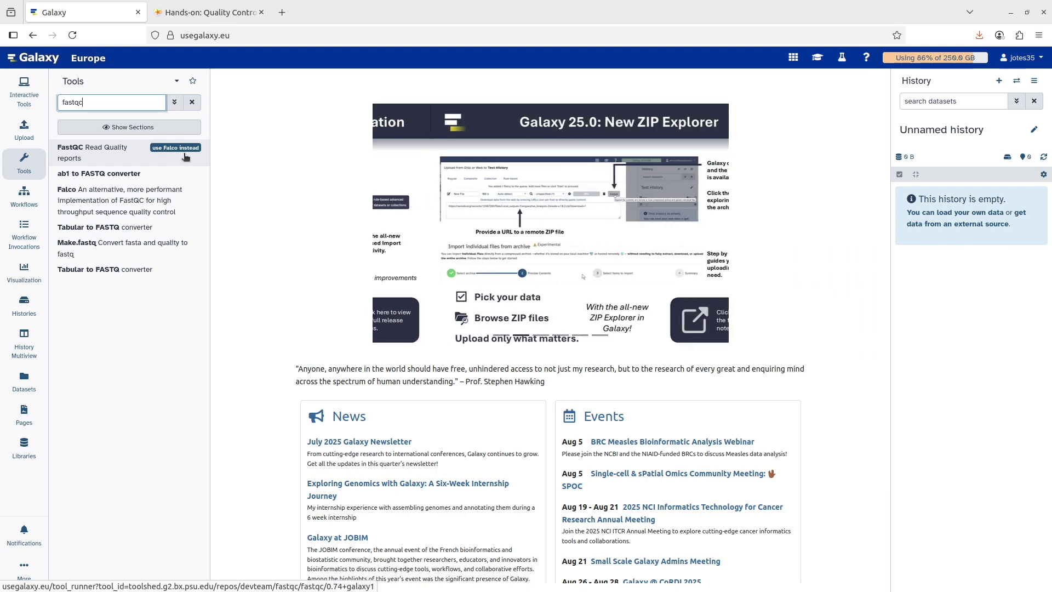
{"action": "left_click", "coordinate": [92, 148]}
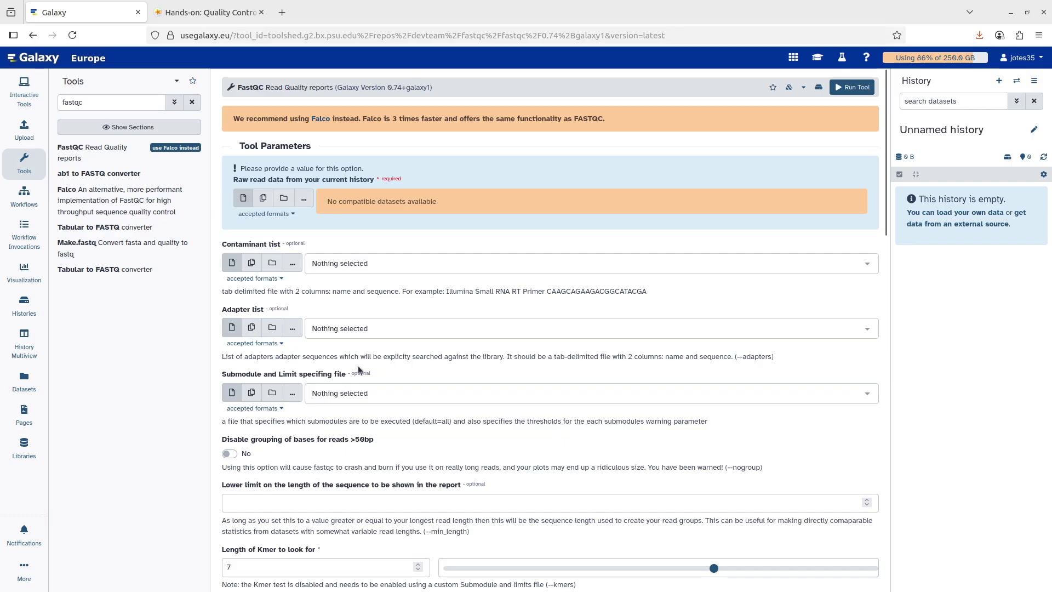
- Examine the FastQC parameters from the raw read data and optional lists down to the additional options, enlarging the page to 120%
{"action": "scroll", "coordinate": [366, 391], "scroll_direction": "down", "scroll_amount": 3}
{"action": "scroll", "coordinate": [370, 393], "scroll_direction": "up", "scroll_amount": 3}
{"action": "scroll", "coordinate": [336, 264], "scroll_direction": "down", "scroll_amount": 1}
{"action": "scroll", "coordinate": [336, 264], "scroll_direction": "down", "scroll_amount": 2}
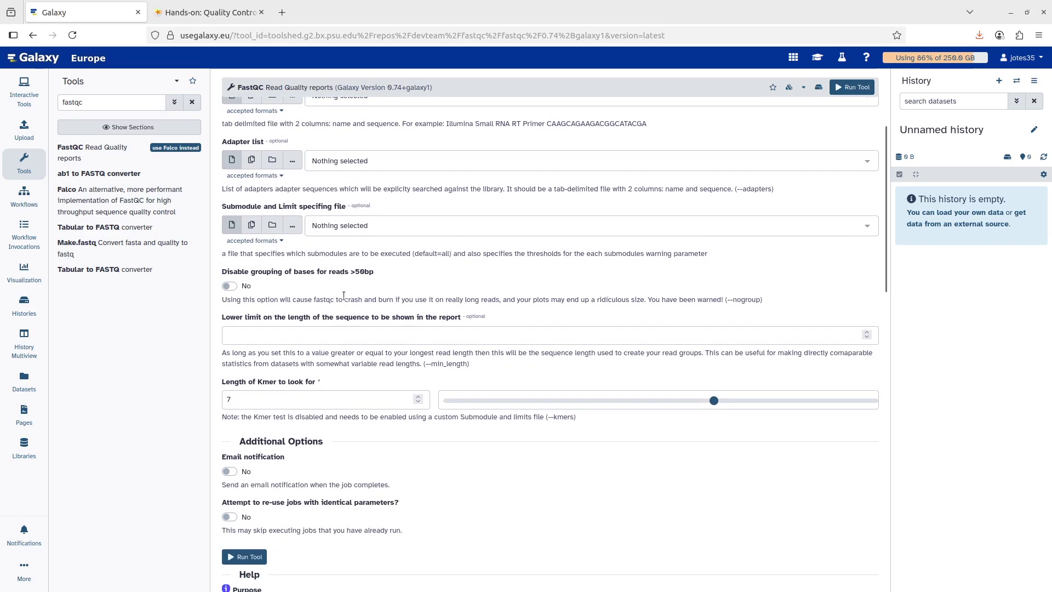
{"action": "scroll", "coordinate": [330, 297], "scroll_direction": "up", "scroll_amount": 3}
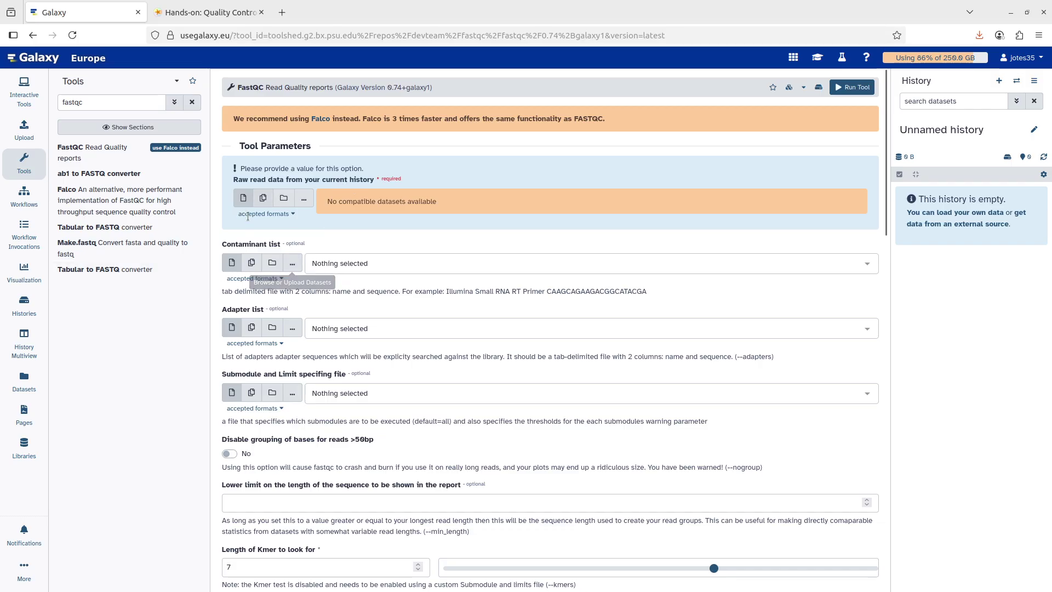
{"action": "key", "text": "ctrl+plus"}
{"action": "key", "text": "ctrl+plus"}
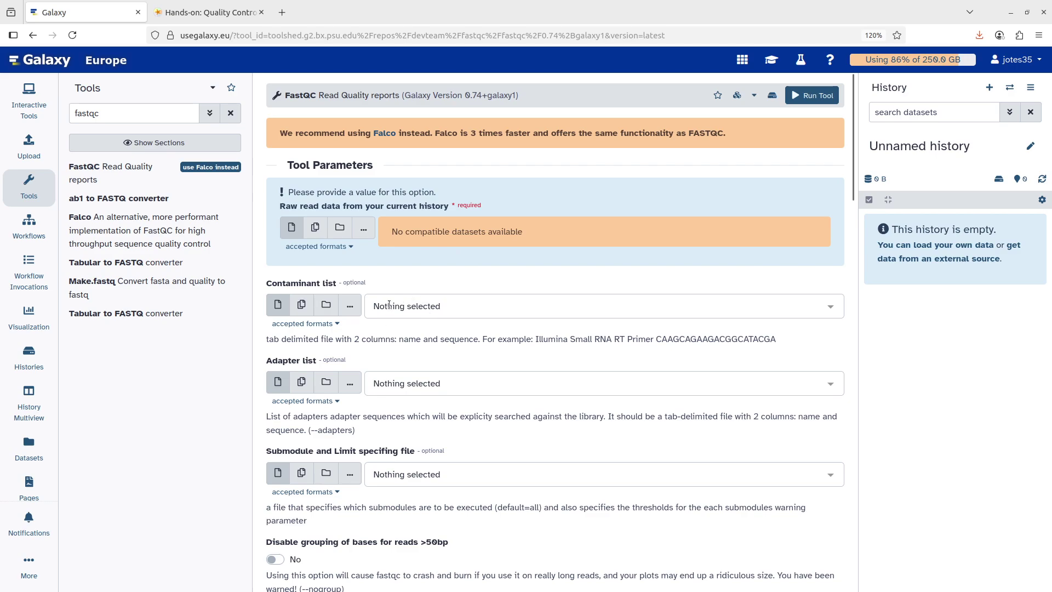
{"action": "left_click_drag", "start_coordinate": [268, 286], "coordinate": [369, 287]}
{"action": "scroll", "coordinate": [560, 354], "scroll_direction": "down", "scroll_amount": 5}
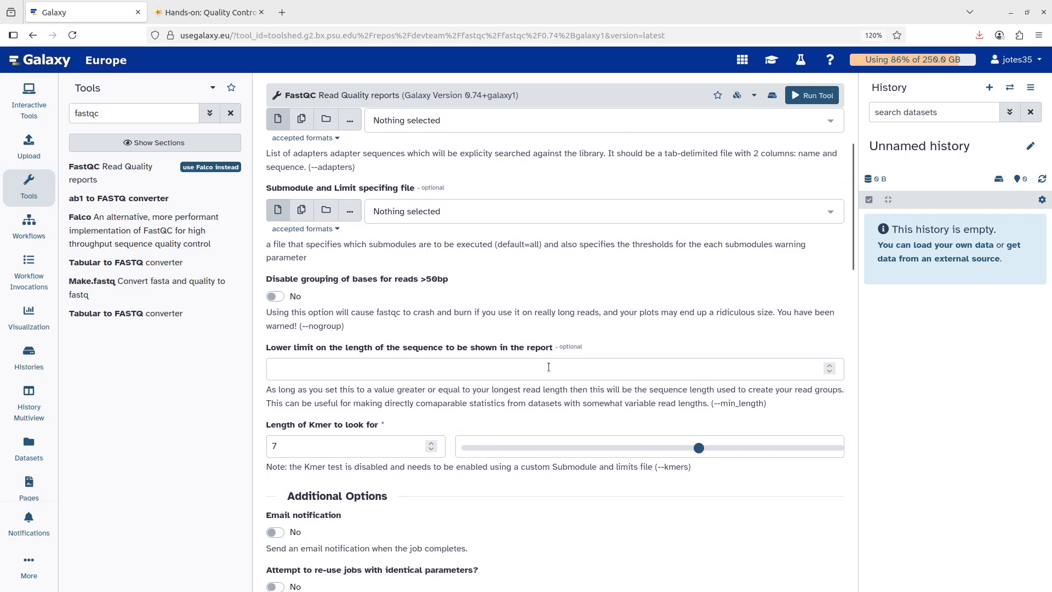
{"action": "scroll", "coordinate": [549, 367], "scroll_direction": "down", "scroll_amount": 2}
{"action": "scroll", "coordinate": [548, 366], "scroll_direction": "up", "scroll_amount": 6}
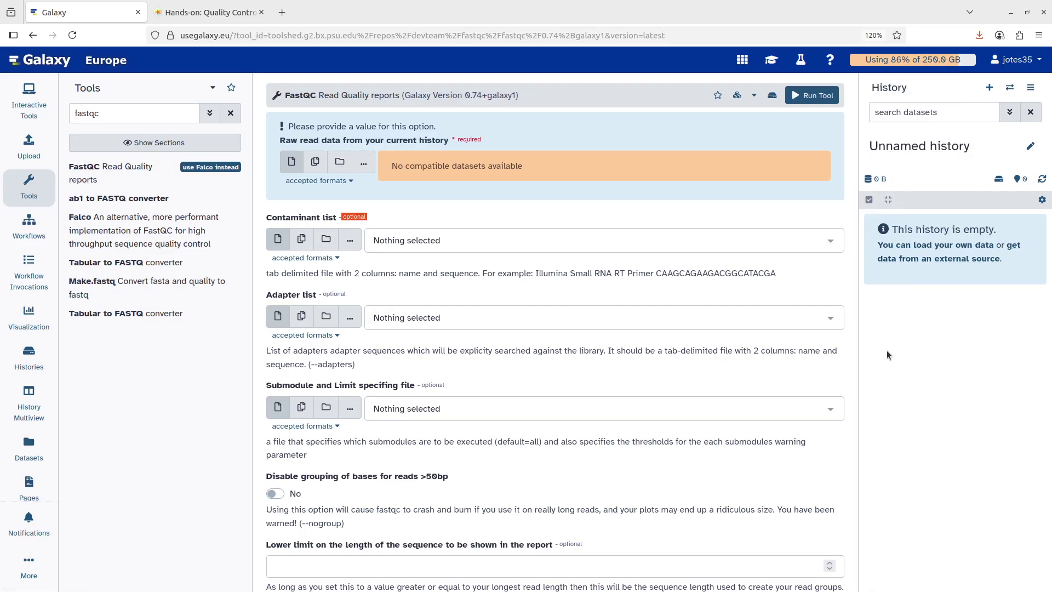
- Look through the list of existing histories without switching to another one
{"action": "left_click", "coordinate": [1008, 90]}
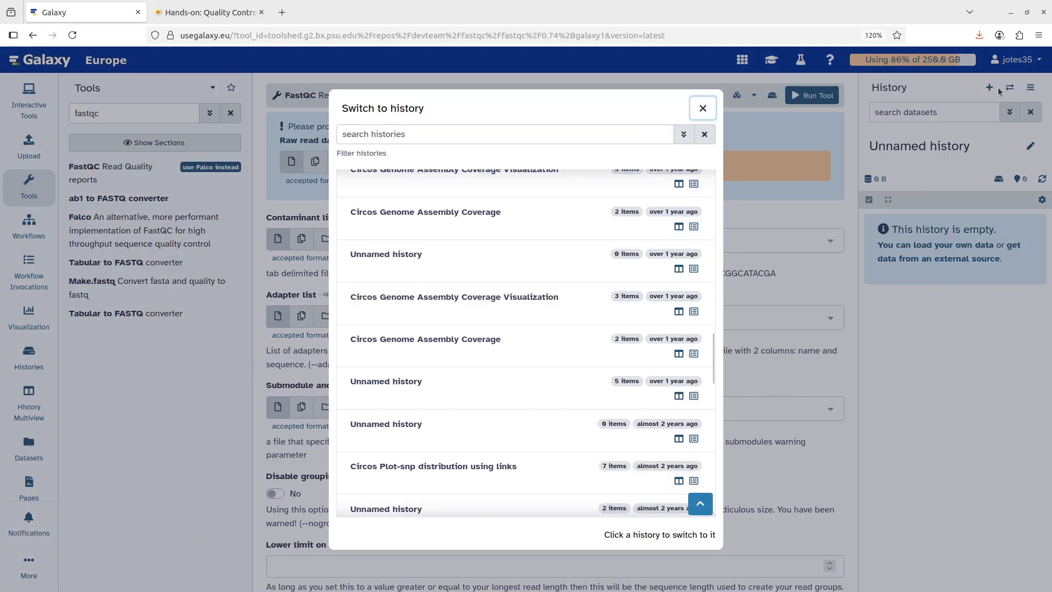
{"action": "scroll", "coordinate": [548, 298], "scroll_direction": "up", "scroll_amount": 4}
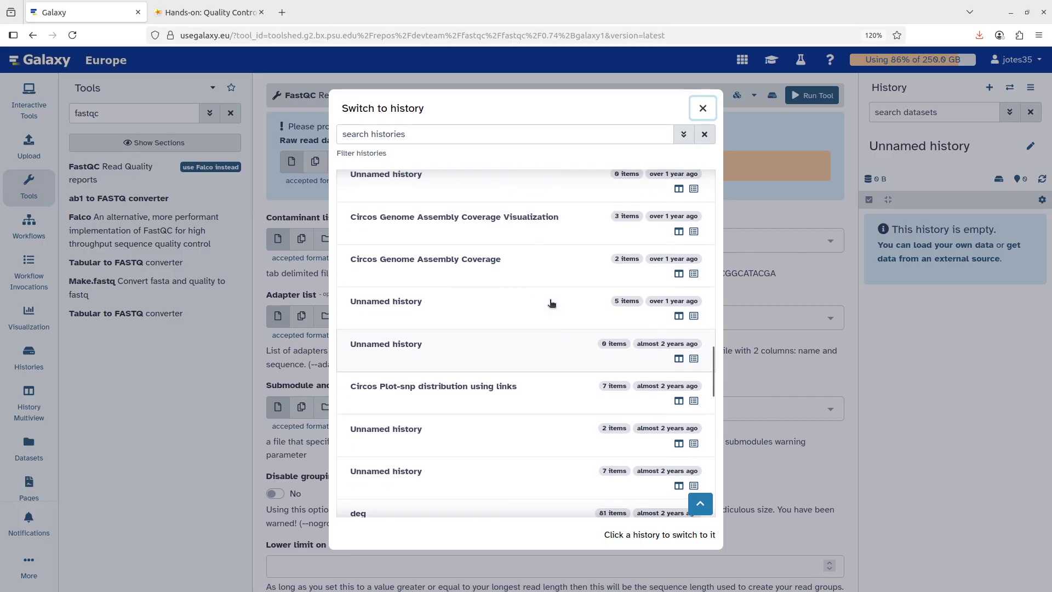
{"action": "left_click", "coordinate": [702, 108]}
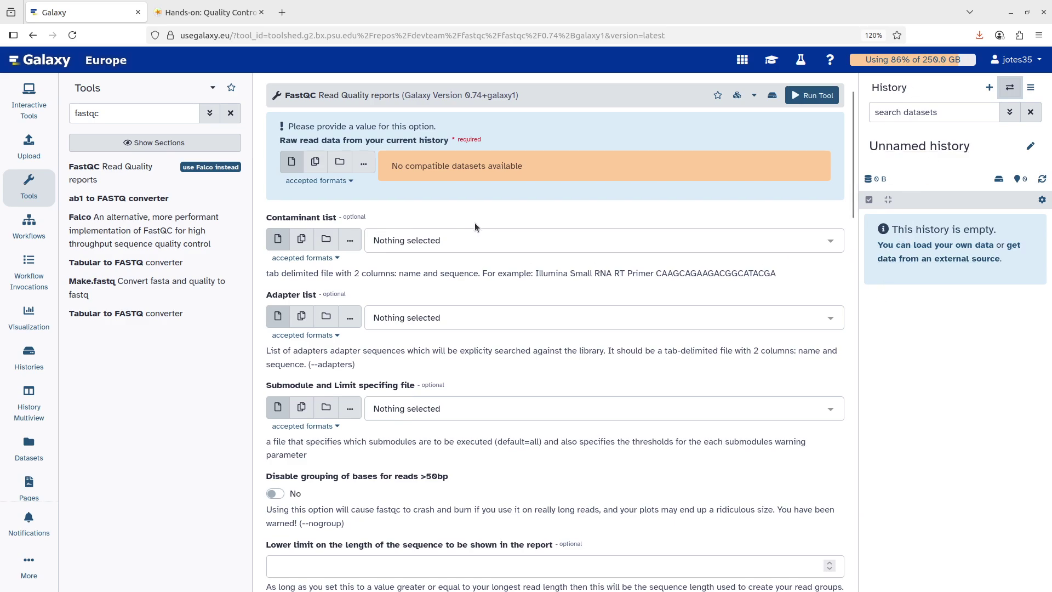
{"action": "left_click", "coordinate": [29, 146]}
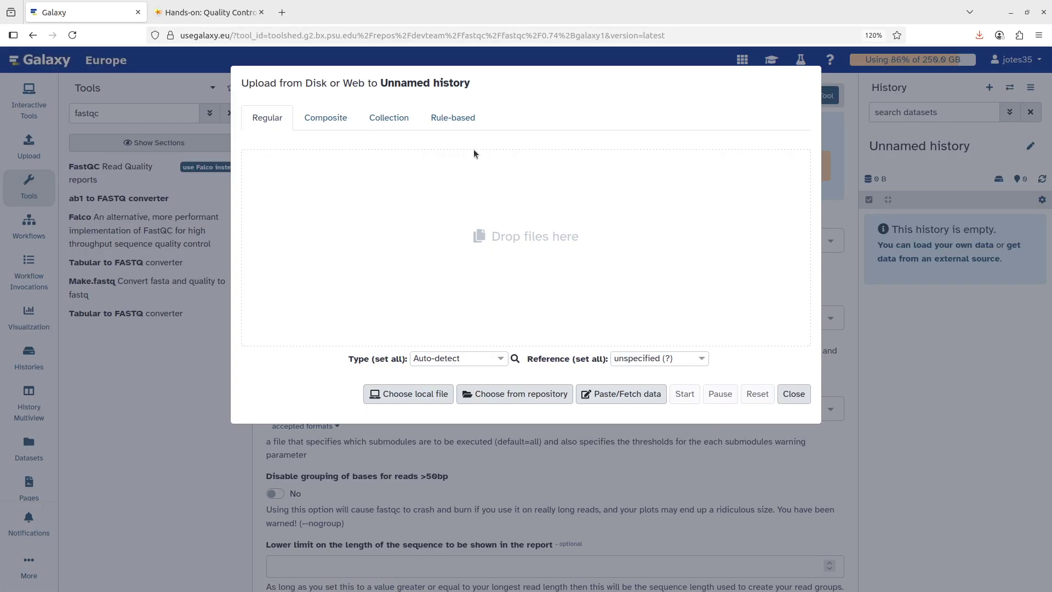
{"action": "left_click", "coordinate": [409, 394]}
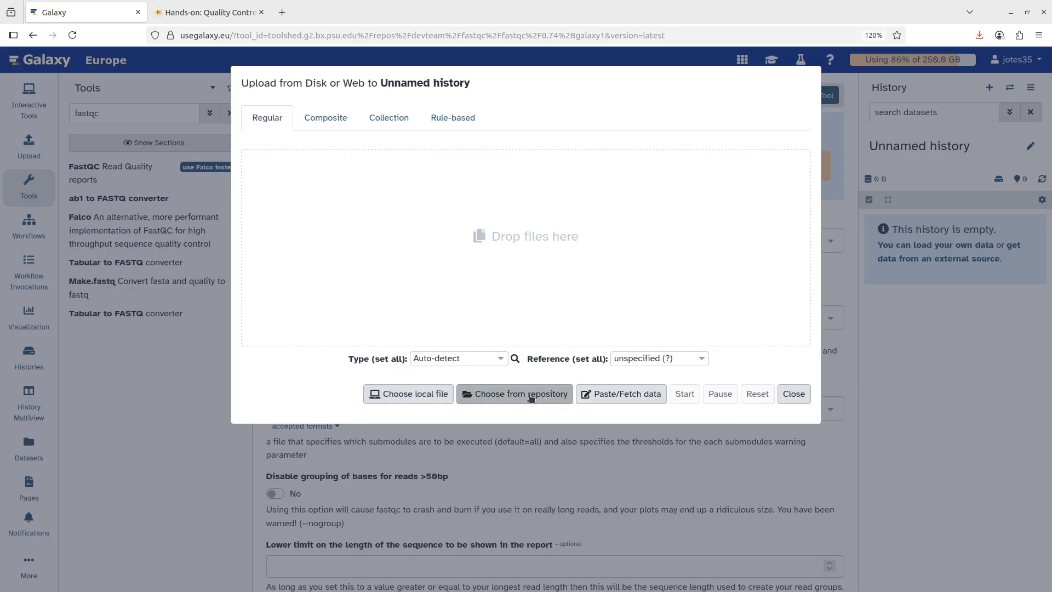
{"action": "left_click", "coordinate": [630, 395]}
{"action": "left_click", "coordinate": [432, 219]}
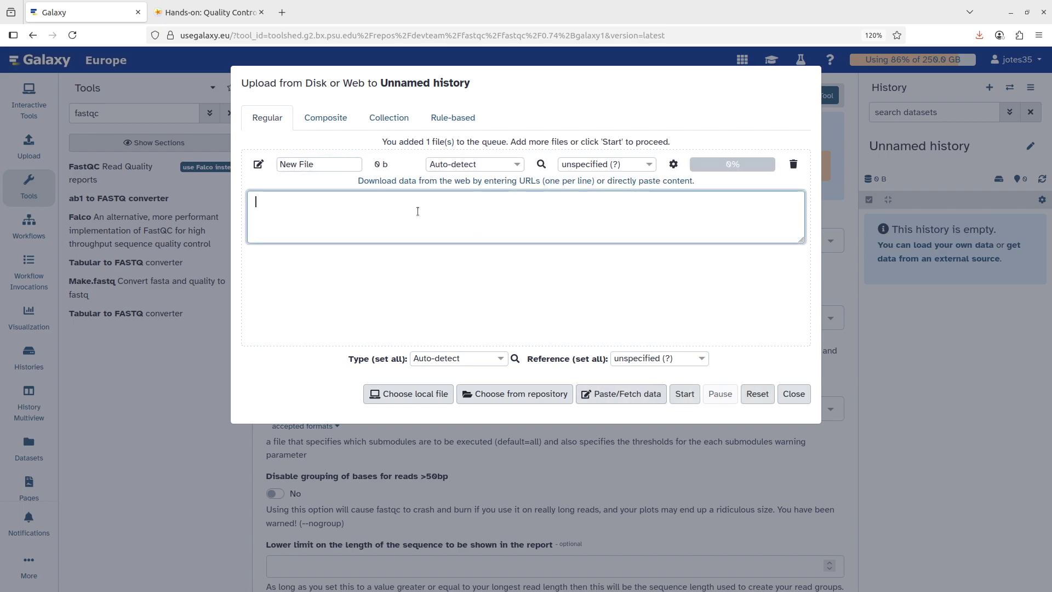
{"action": "right_click", "coordinate": [406, 219]}
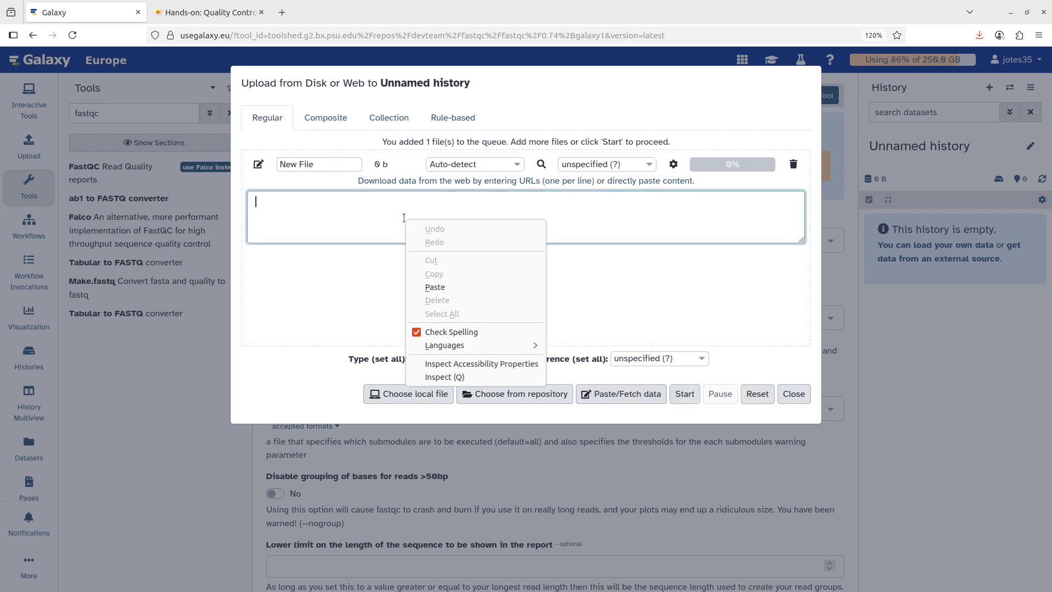
{"action": "left_click", "coordinate": [434, 287]}
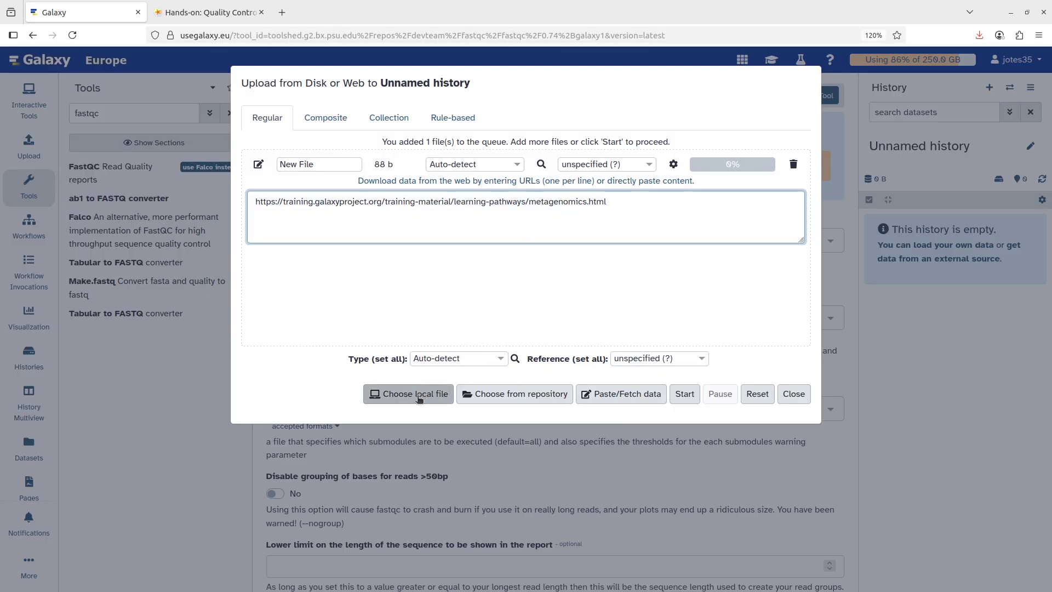
- Dismiss the local file selection and start uploading the queued metagenomics.html link
{"action": "left_click", "coordinate": [417, 397]}
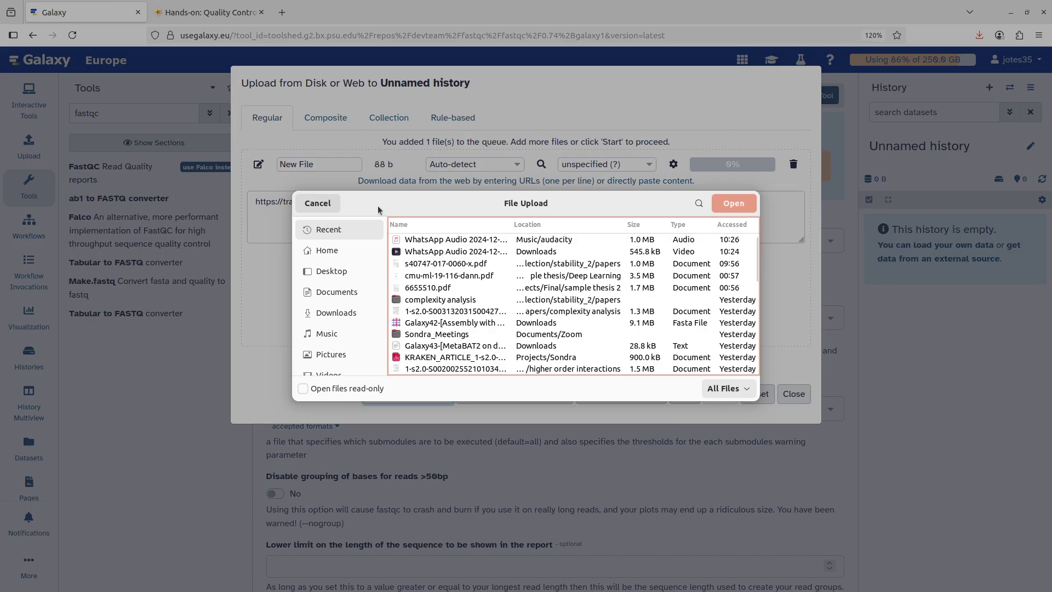
{"action": "left_click", "coordinate": [317, 203]}
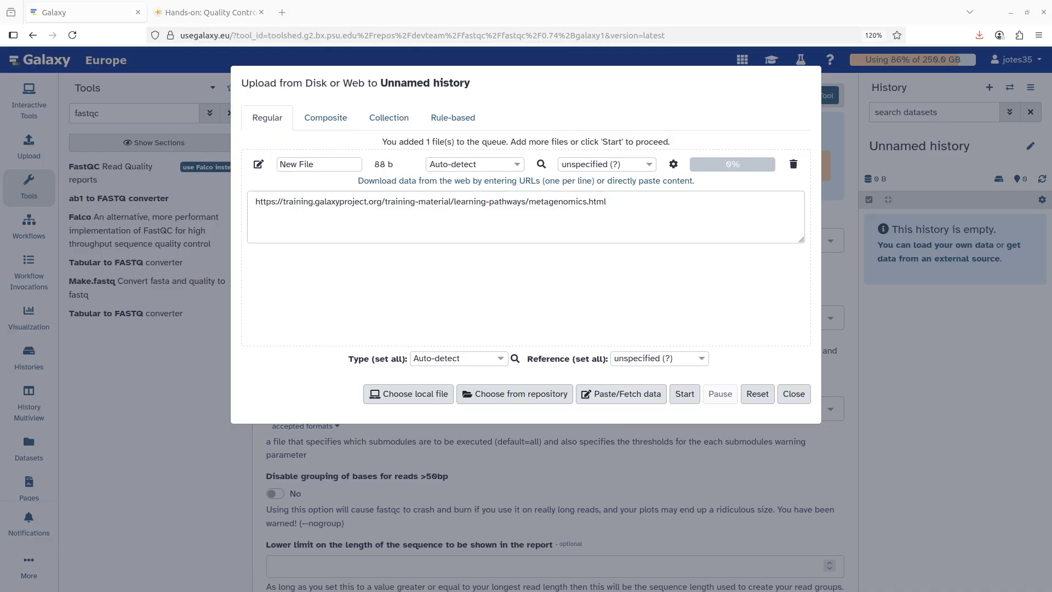
{"action": "left_click", "coordinate": [602, 223]}
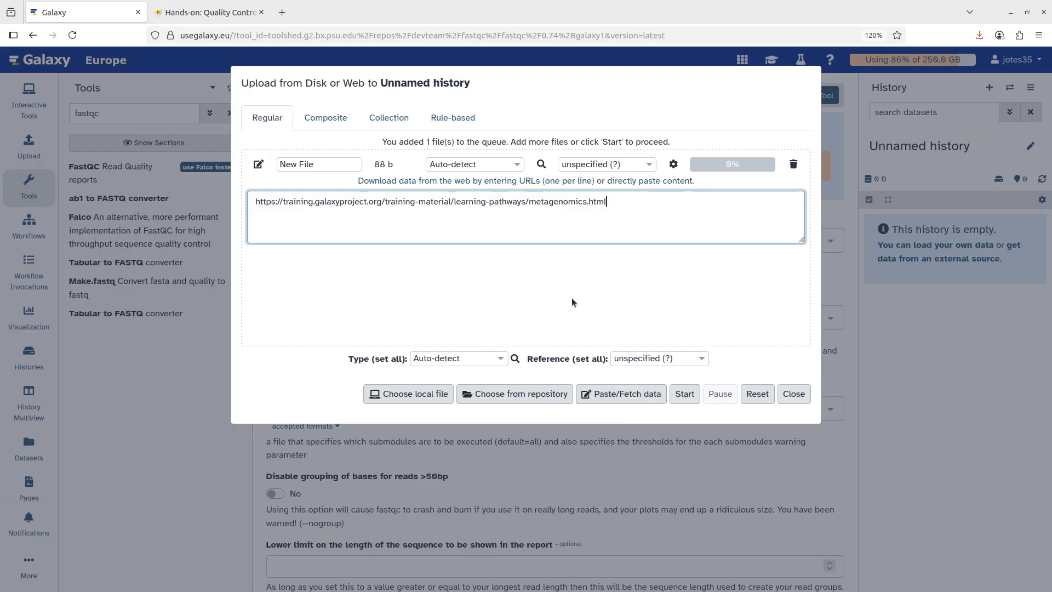
{"action": "left_click", "coordinate": [682, 394]}
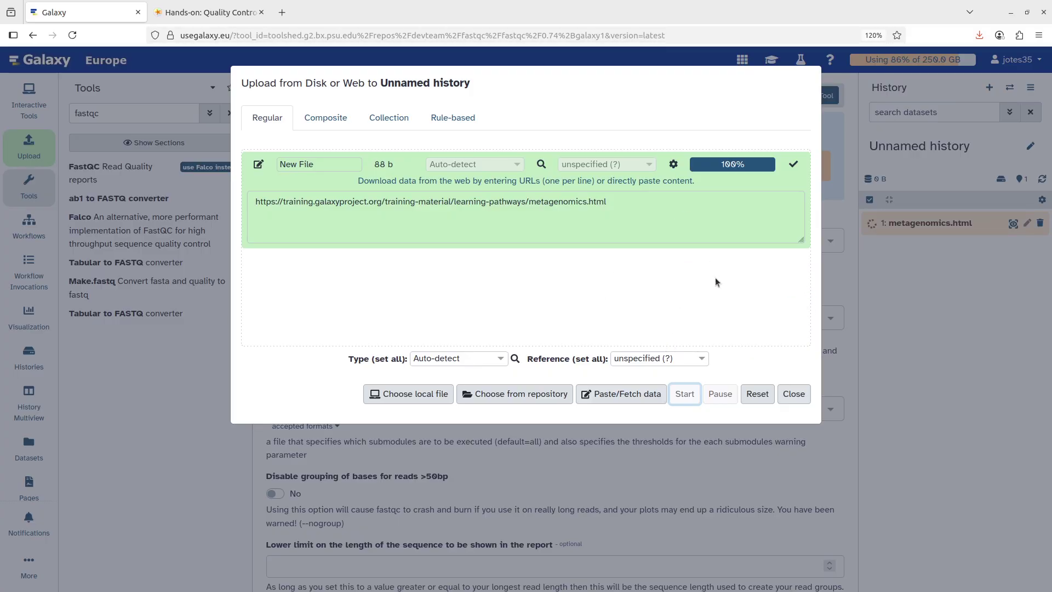
- Copy the Zenodo link for female_oral2.fastq-4143.gz from the Quality Control tutorial page and return to Galaxy
{"action": "left_click", "coordinate": [210, 15]}
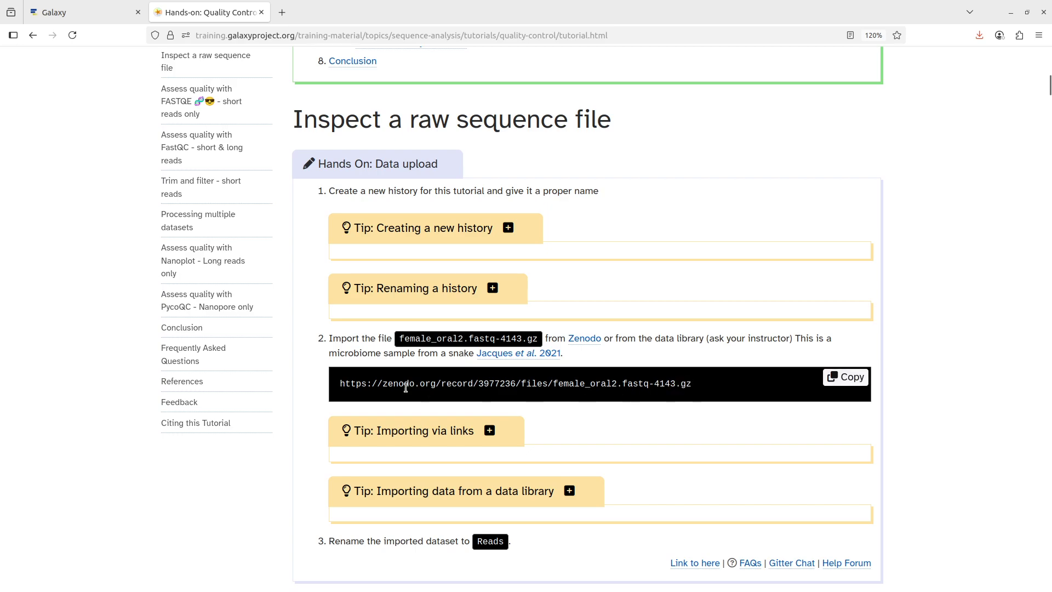
{"action": "triple_click", "coordinate": [425, 390]}
{"action": "right_click", "coordinate": [346, 382]}
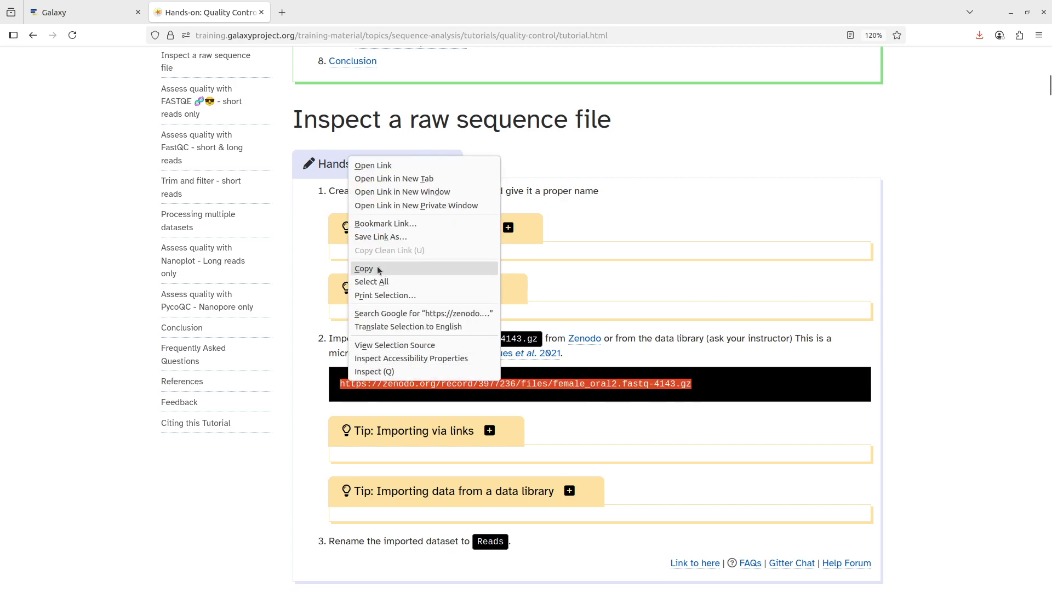
{"action": "left_click", "coordinate": [377, 267]}
{"action": "left_click", "coordinate": [77, 13]}
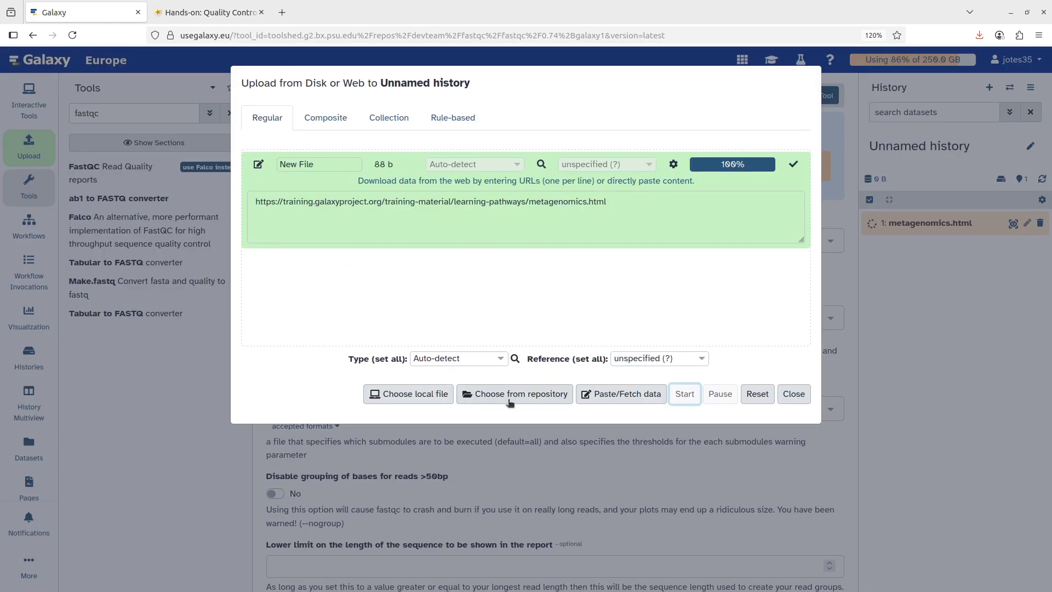
{"action": "left_click", "coordinate": [625, 393]}
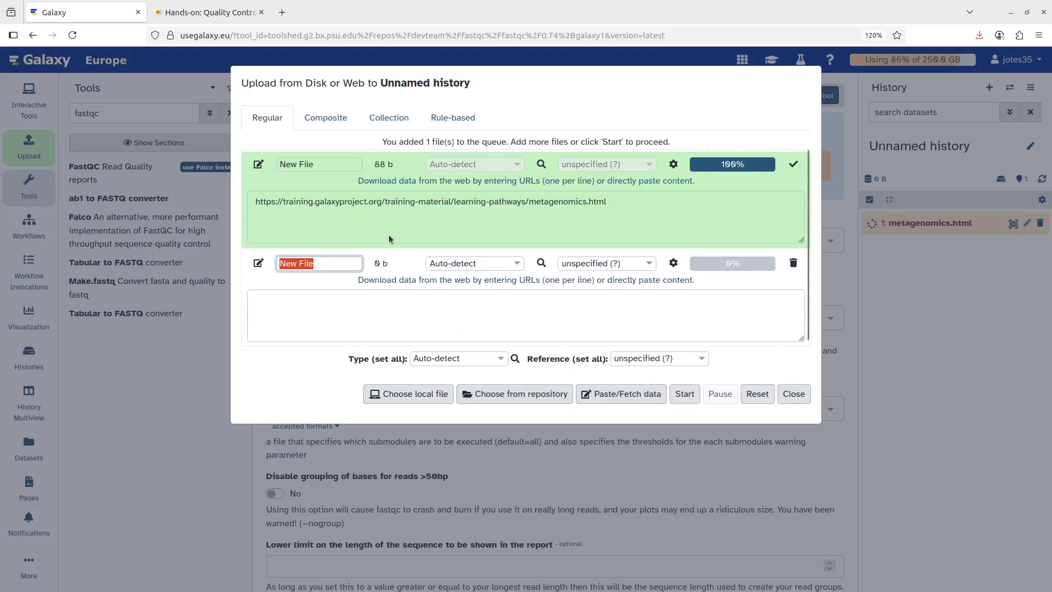
{"action": "left_click", "coordinate": [324, 310]}
{"action": "right_click", "coordinate": [323, 310]}
{"action": "left_click", "coordinate": [350, 385]}
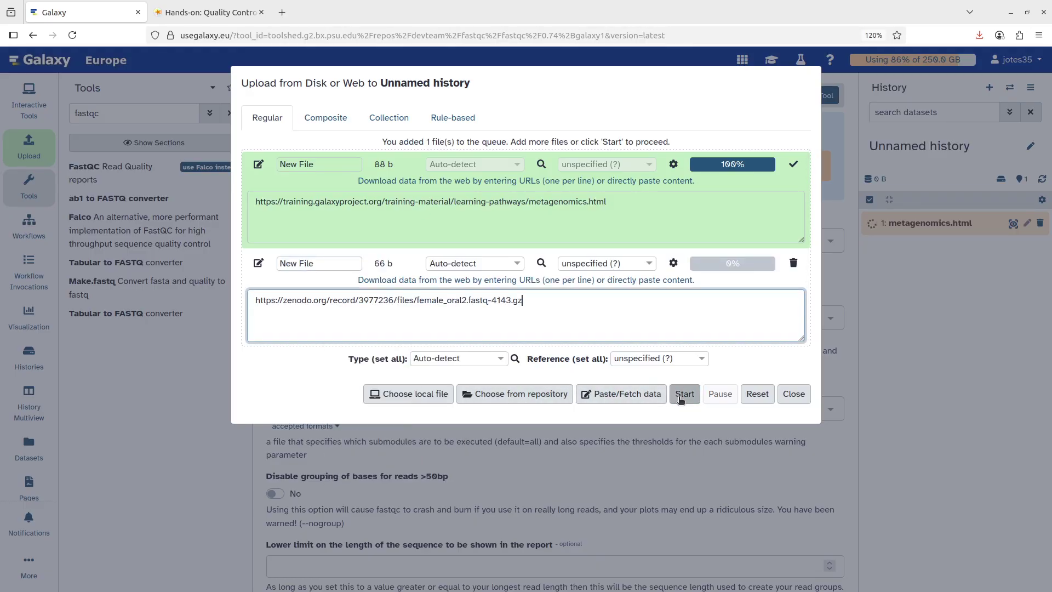
{"action": "left_click", "coordinate": [684, 392]}
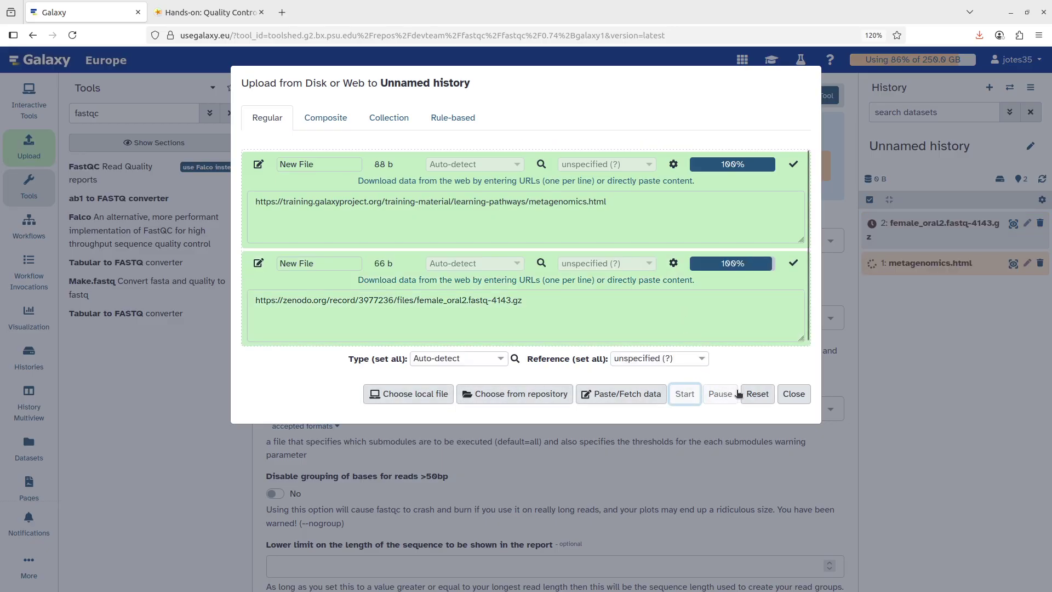
- Close the upload dialog and permanently delete the metagenomics.html dataset from the history
{"action": "left_click", "coordinate": [795, 395]}
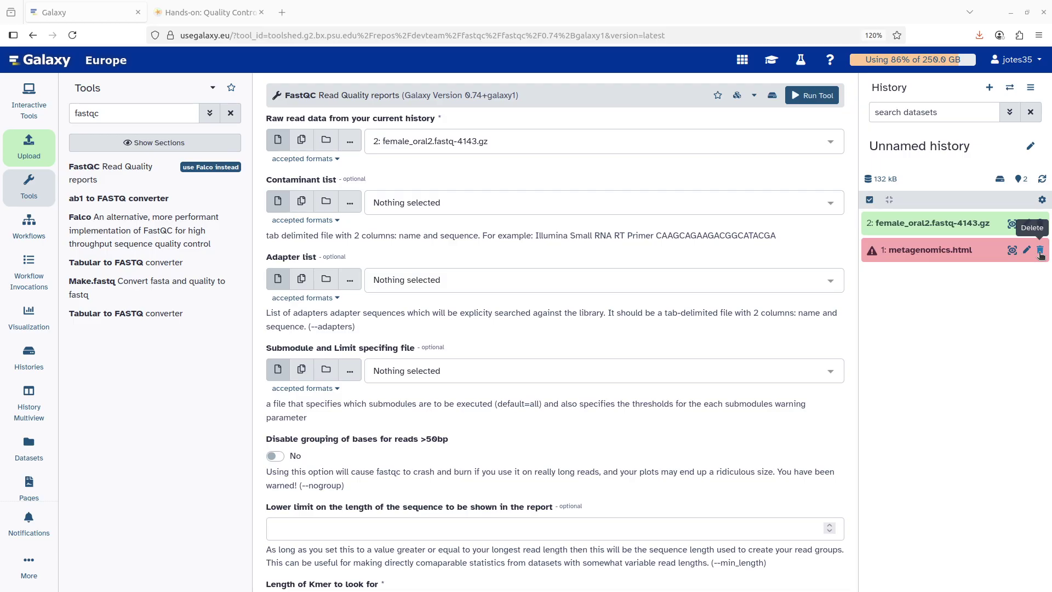
{"action": "left_click", "coordinate": [870, 200]}
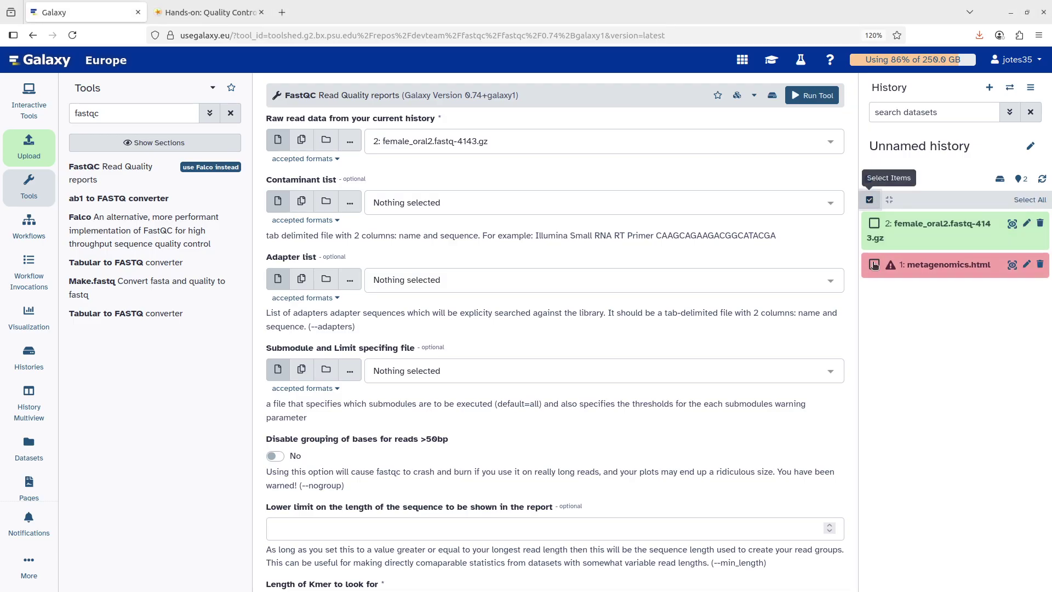
{"action": "left_click", "coordinate": [874, 265]}
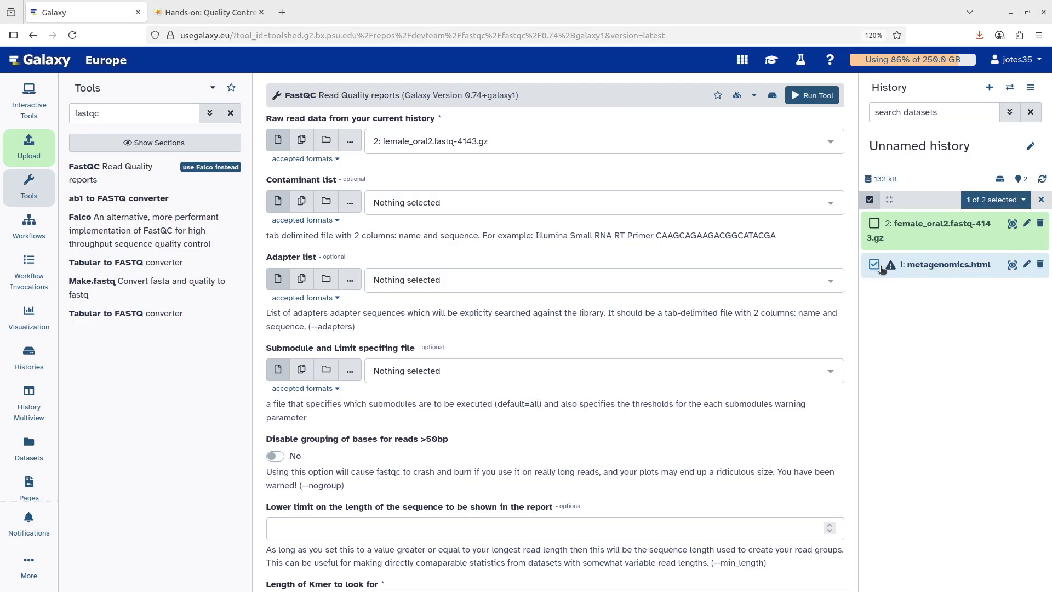
{"action": "left_click", "coordinate": [1023, 201]}
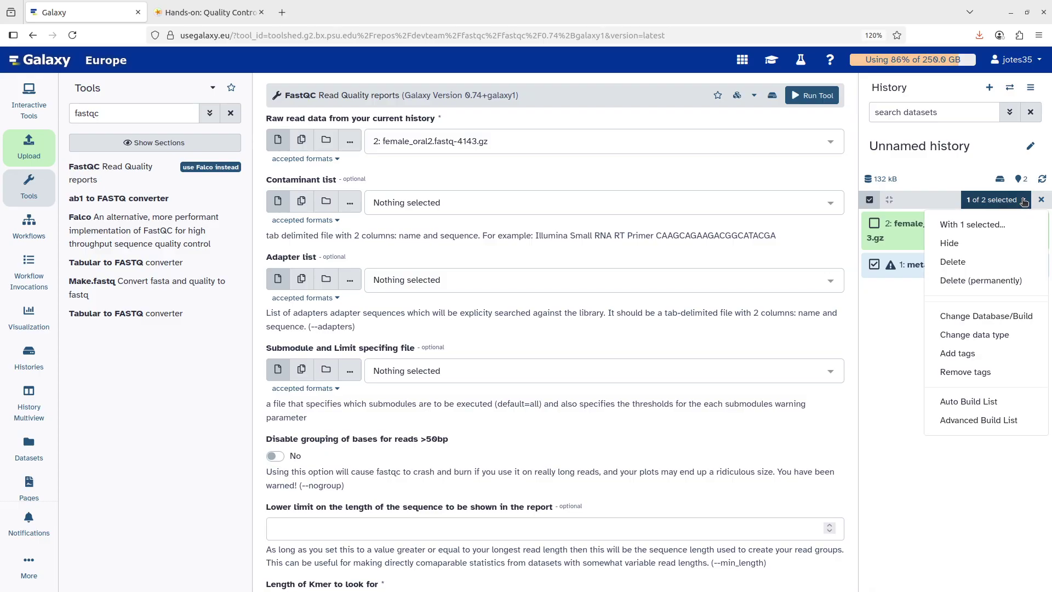
{"action": "left_click", "coordinate": [1005, 281]}
{"action": "left_click", "coordinate": [728, 195]}
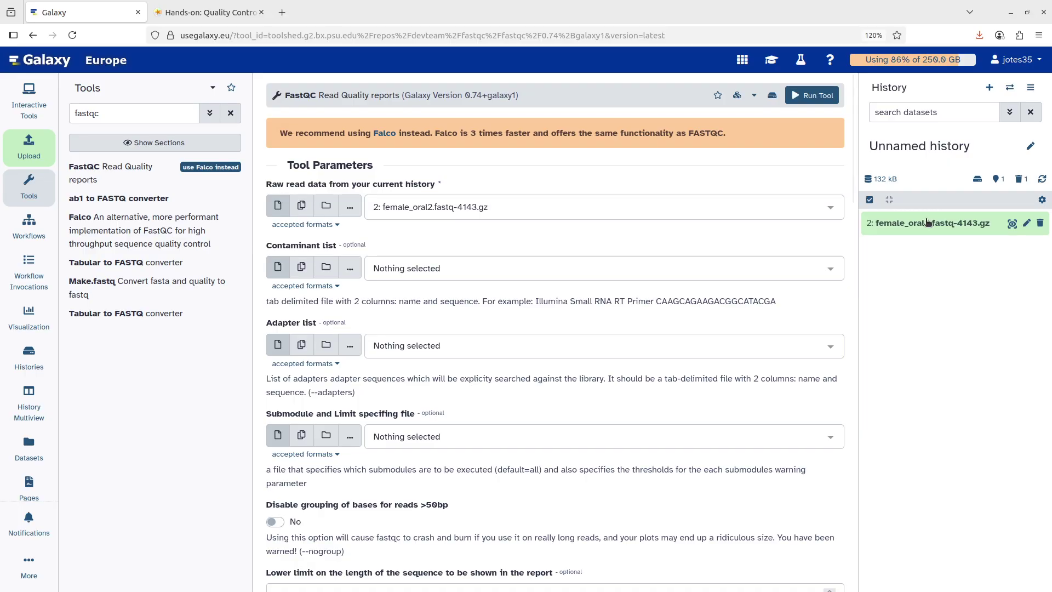
- Run FastQC on female_oral2.fastq-4143.gz, keeping the default tool parameters
{"action": "left_click", "coordinate": [491, 209]}
{"action": "left_click", "coordinate": [482, 229]}
{"action": "scroll", "coordinate": [474, 202], "scroll_direction": "down", "scroll_amount": 2}
{"action": "scroll", "coordinate": [402, 245], "scroll_direction": "down", "scroll_amount": 4}
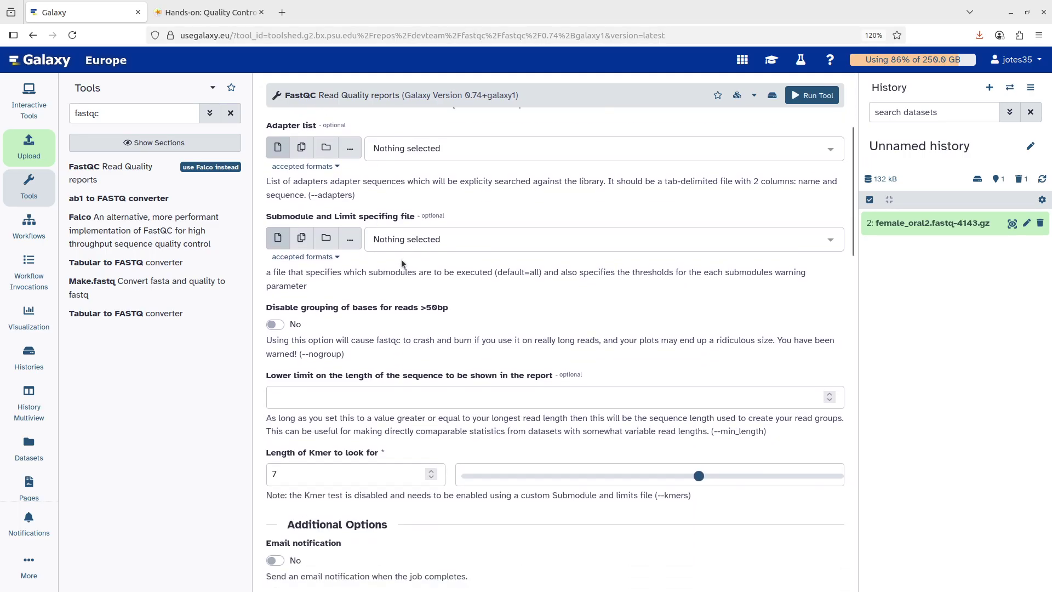
{"action": "scroll", "coordinate": [423, 259], "scroll_direction": "down", "scroll_amount": 10}
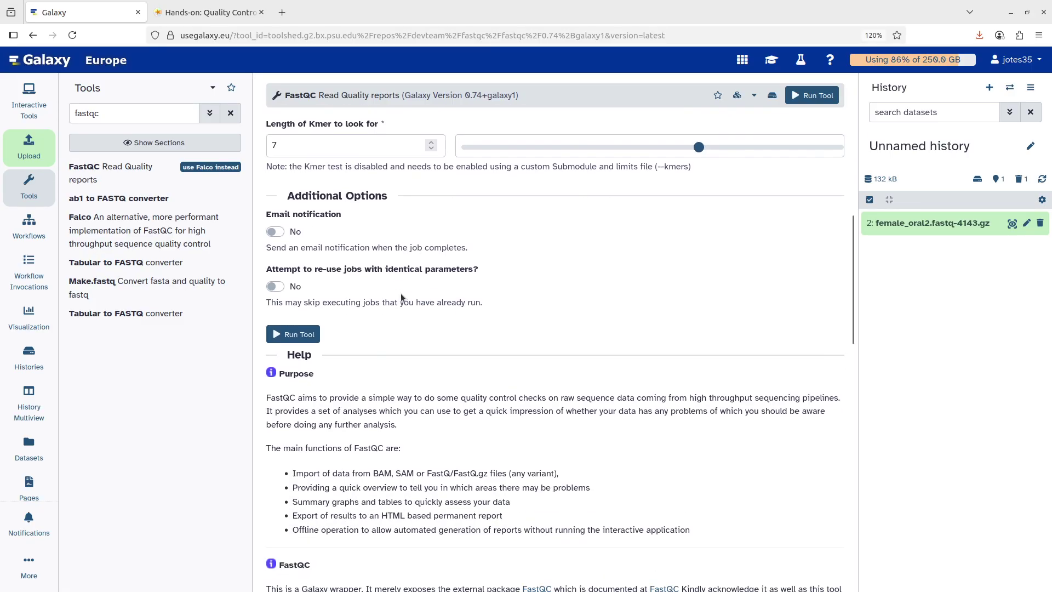
{"action": "scroll", "coordinate": [408, 261], "scroll_direction": "down", "scroll_amount": 4}
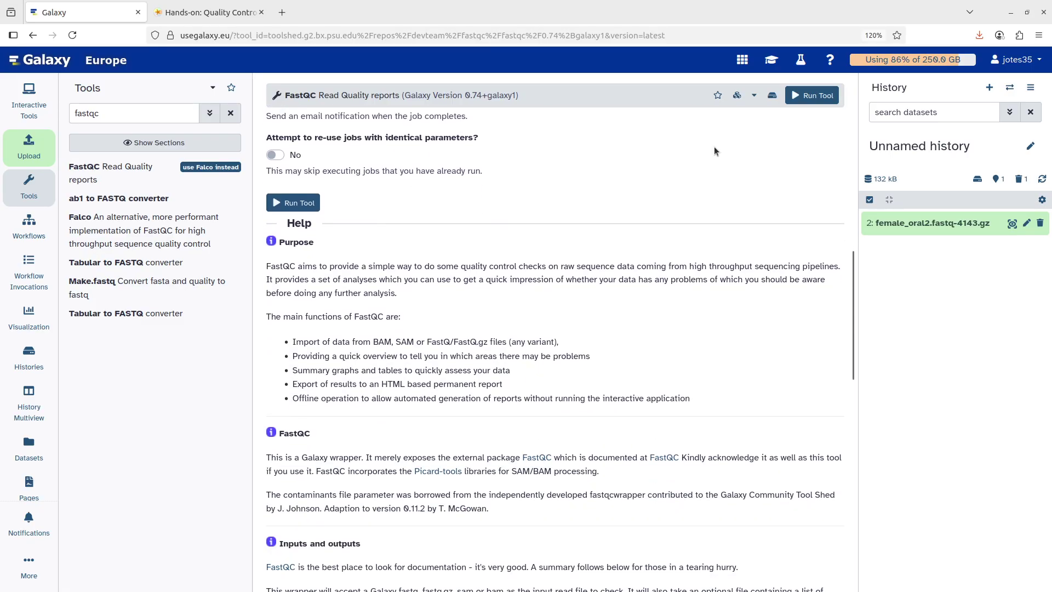
{"action": "left_click", "coordinate": [805, 95]}
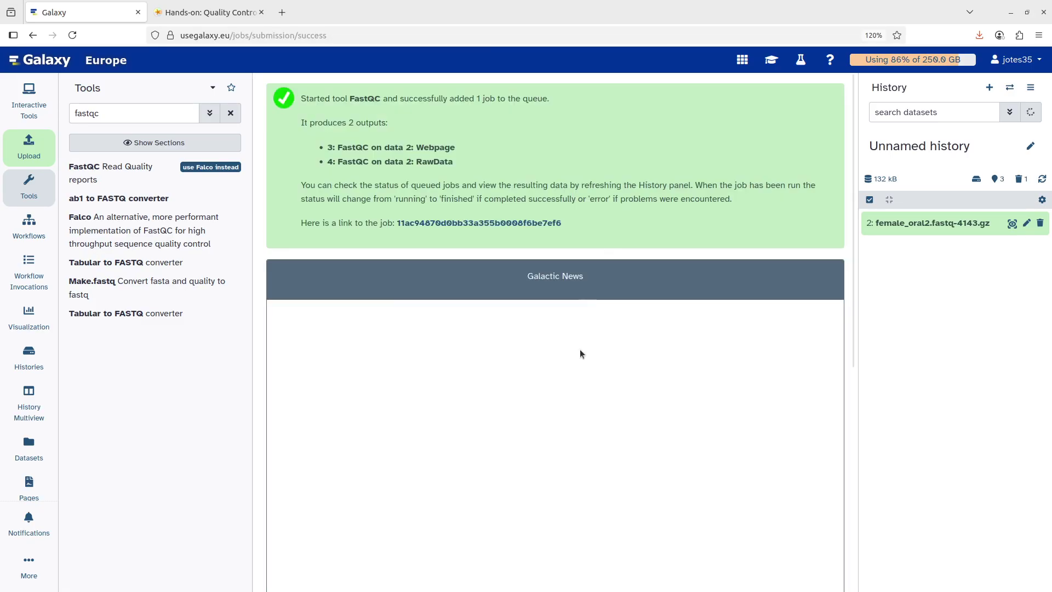
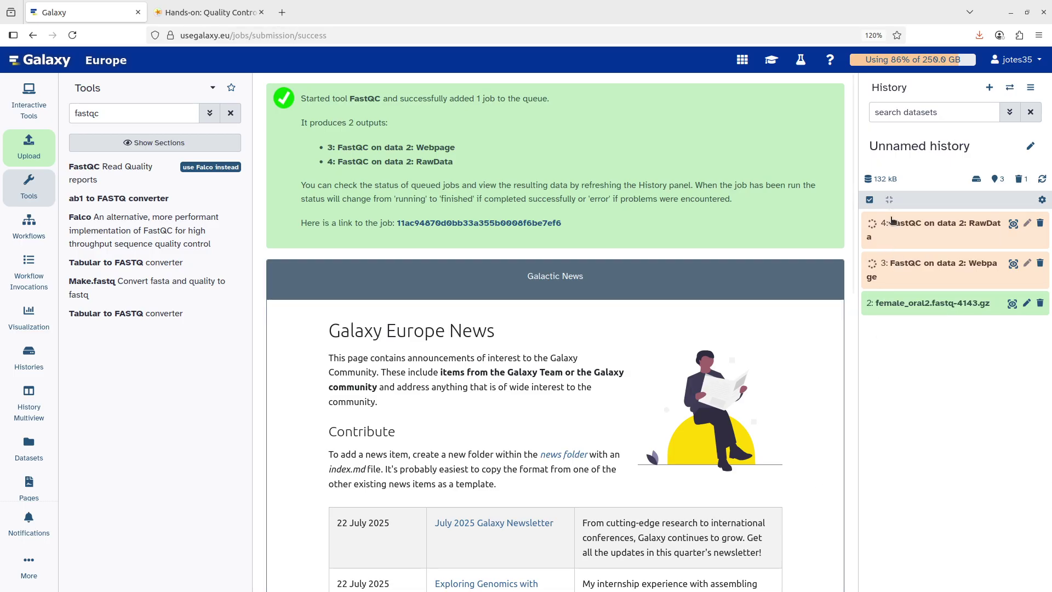
- View the FastQC Webpage output and examine the report's summary and quality plots
{"action": "left_click", "coordinate": [920, 246]}
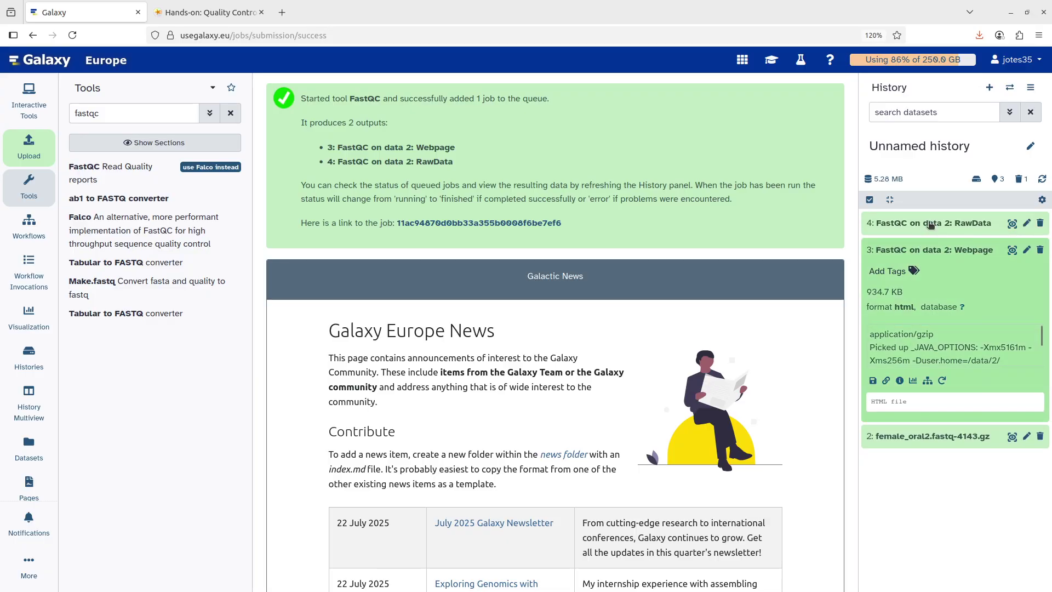
{"action": "left_click", "coordinate": [935, 248]}
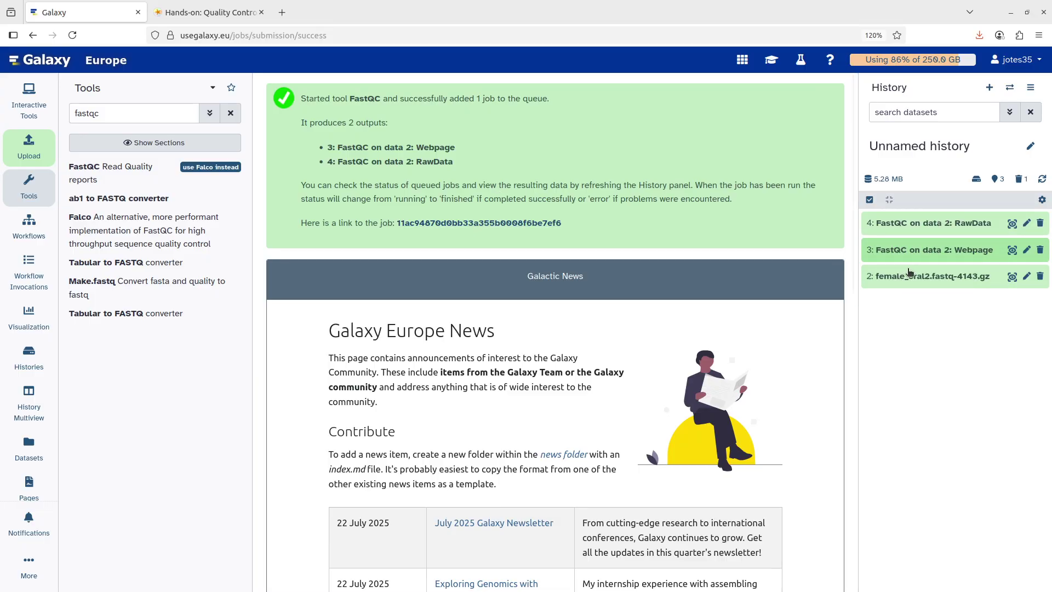
{"action": "left_click", "coordinate": [935, 249]}
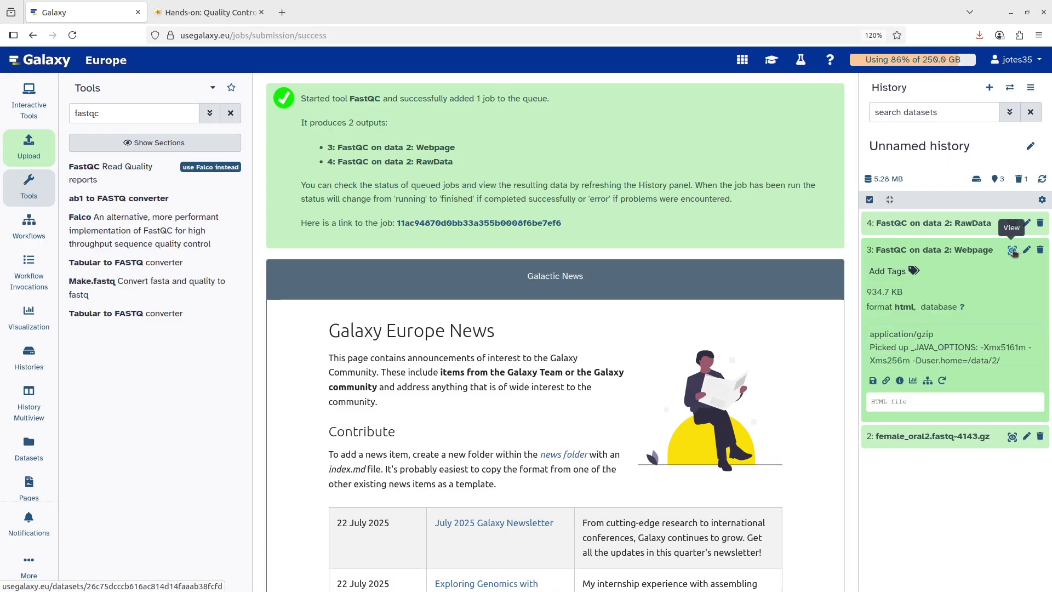
{"action": "left_click", "coordinate": [1012, 251]}
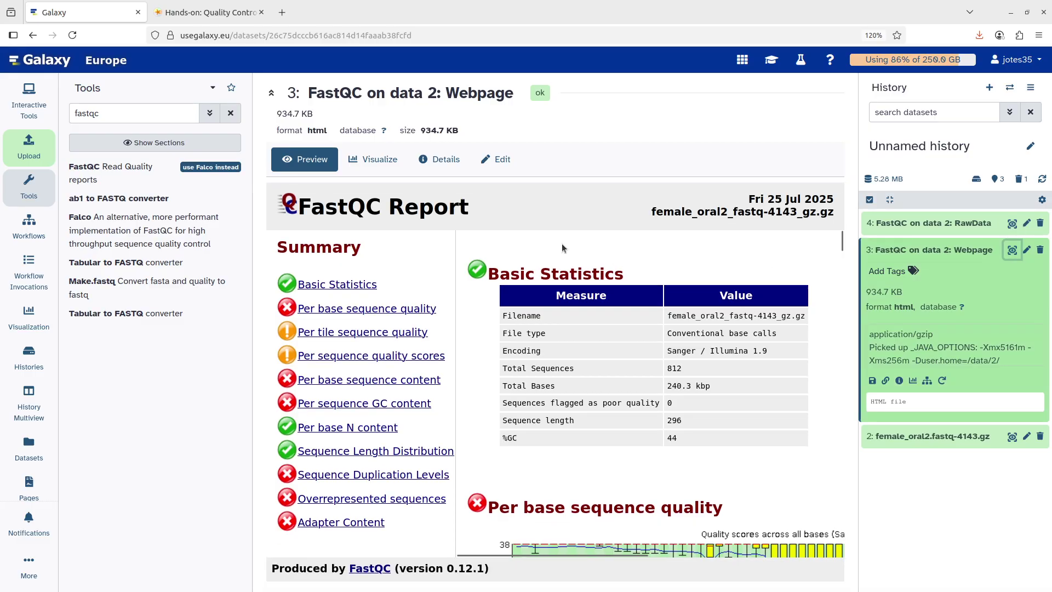
{"action": "scroll", "coordinate": [712, 274], "scroll_direction": "down", "scroll_amount": 1}
{"action": "scroll", "coordinate": [770, 286], "scroll_direction": "up", "scroll_amount": 1}
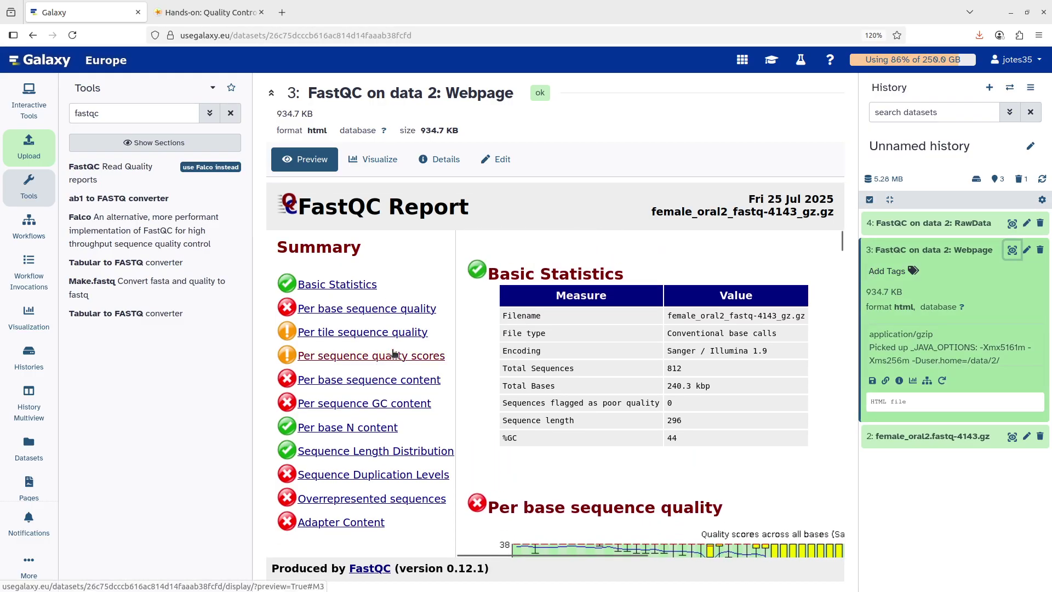
{"action": "scroll", "coordinate": [626, 353], "scroll_direction": "down", "scroll_amount": 10}
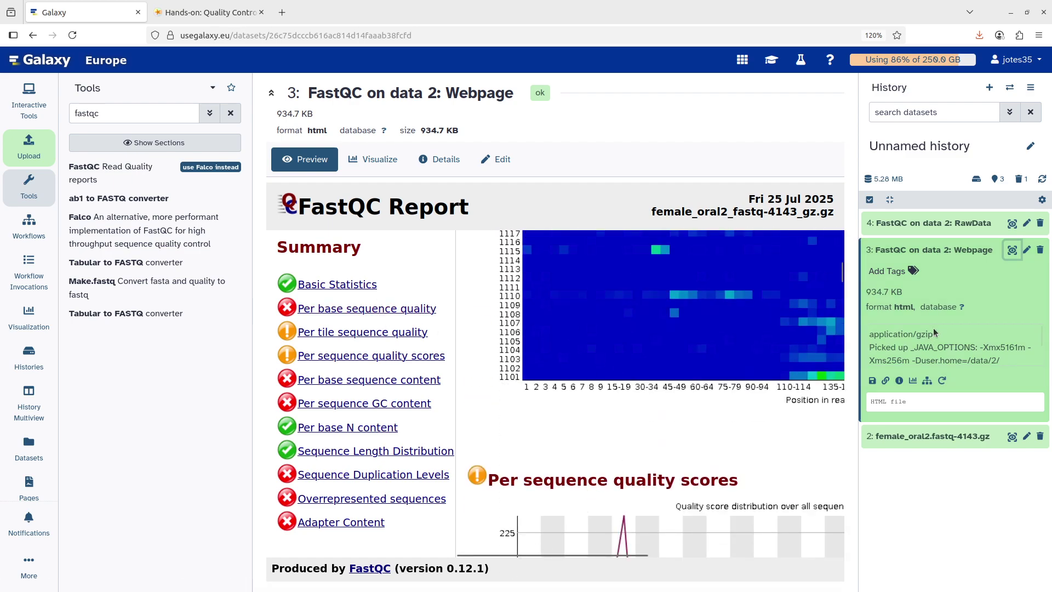
- Download the FastQC Webpage output to the Downloads folder as FastQC_on_data_2__Webpage.zip
{"action": "left_click", "coordinate": [958, 251]}
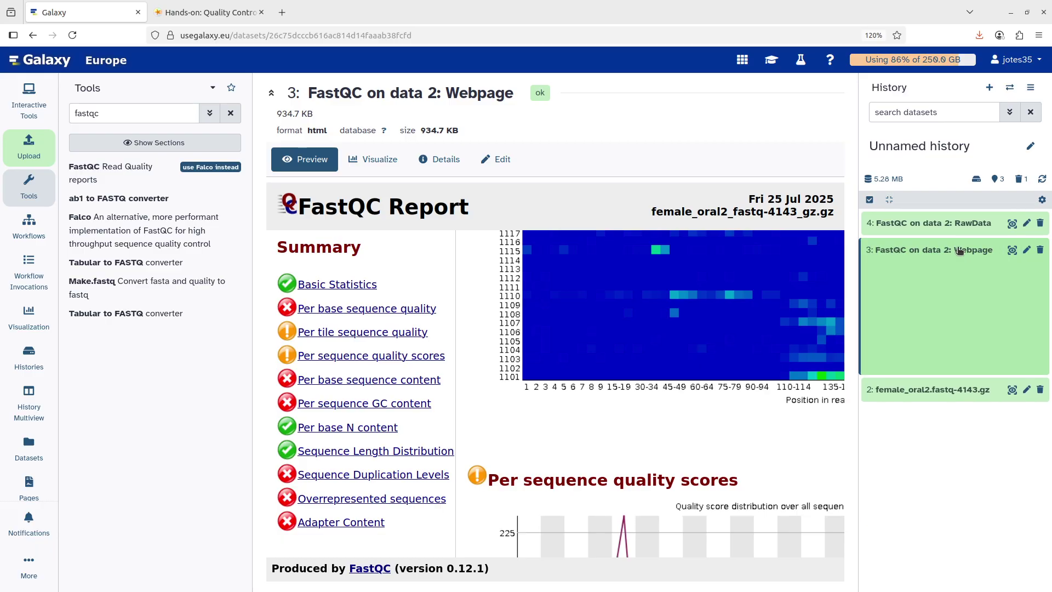
{"action": "left_click", "coordinate": [960, 247]}
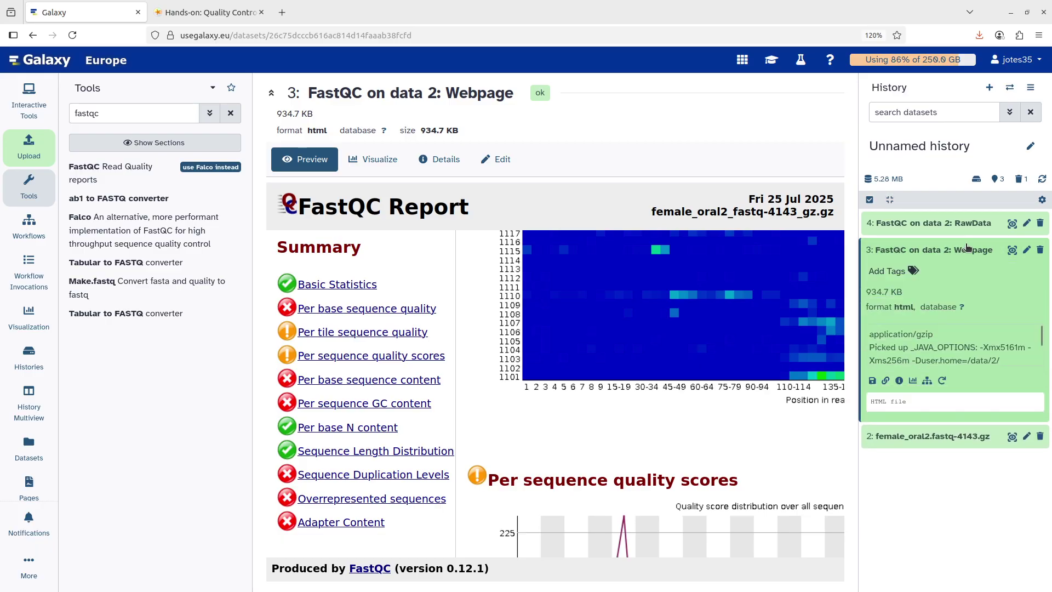
{"action": "left_click", "coordinate": [873, 382]}
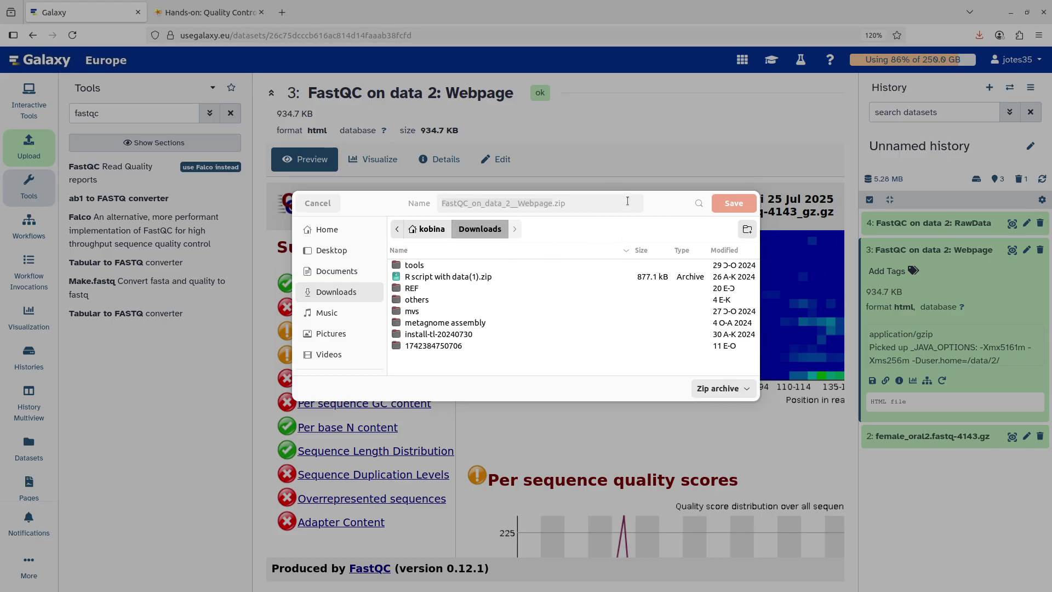
{"action": "left_click", "coordinate": [385, 207]}
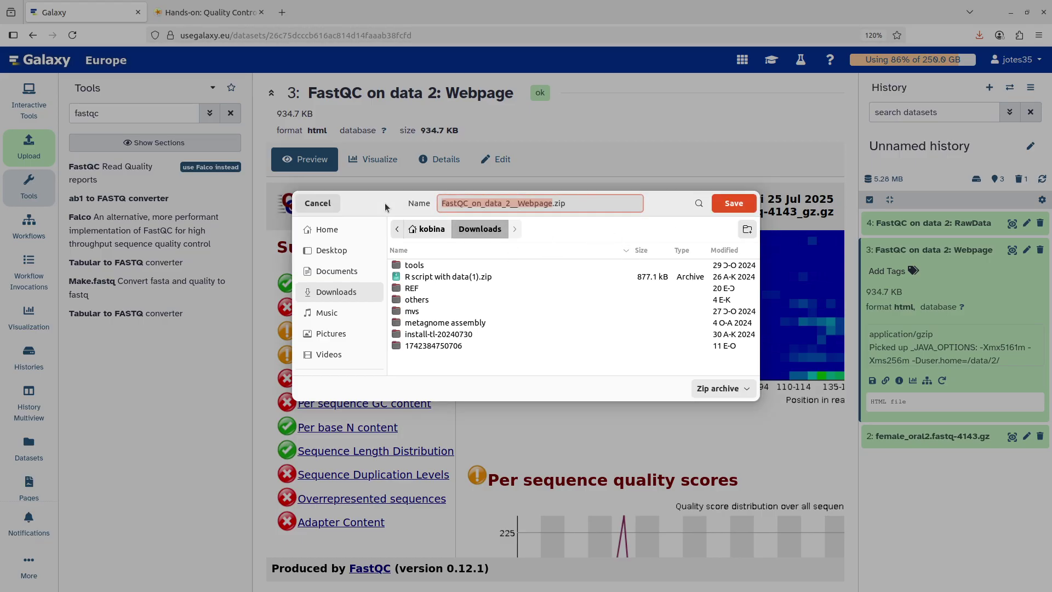
{"action": "left_click", "coordinate": [746, 206]}
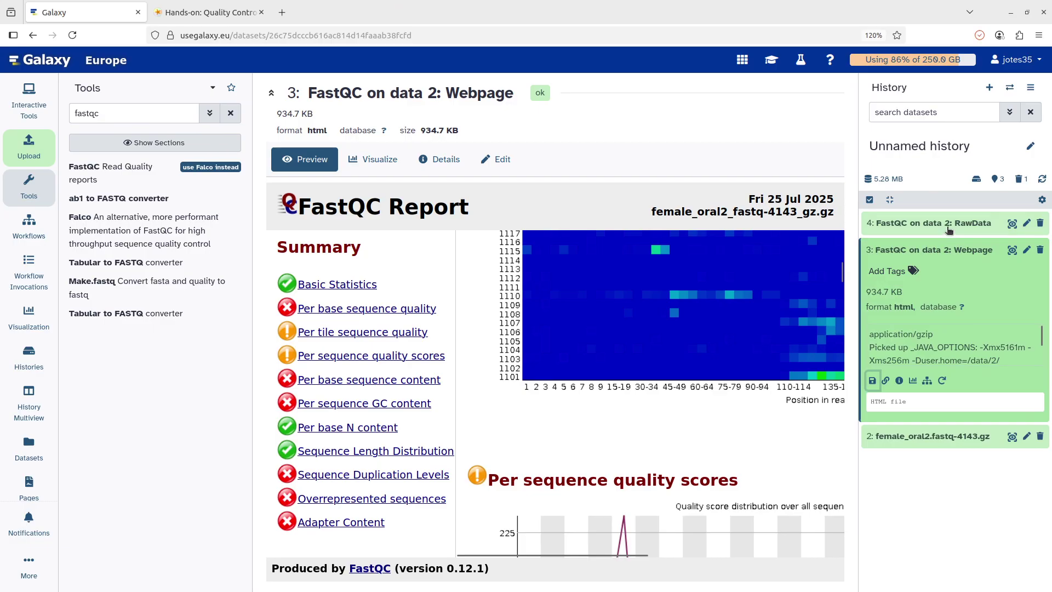
- Inspect the details and preview of the FastQC RawData output in the history, then collapse it
{"action": "left_click", "coordinate": [946, 223]}
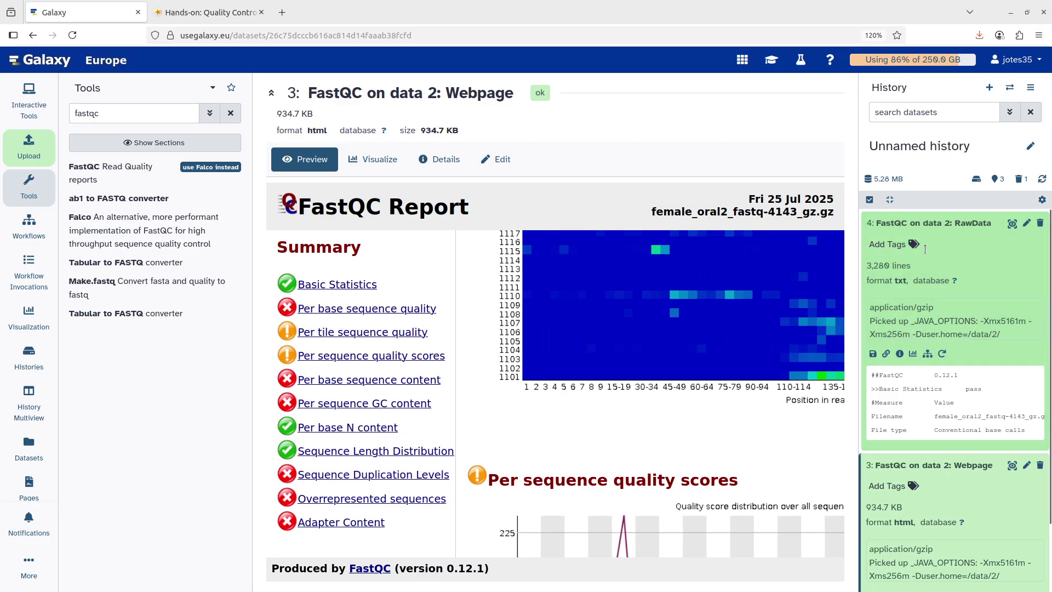
{"action": "left_click", "coordinate": [949, 220]}
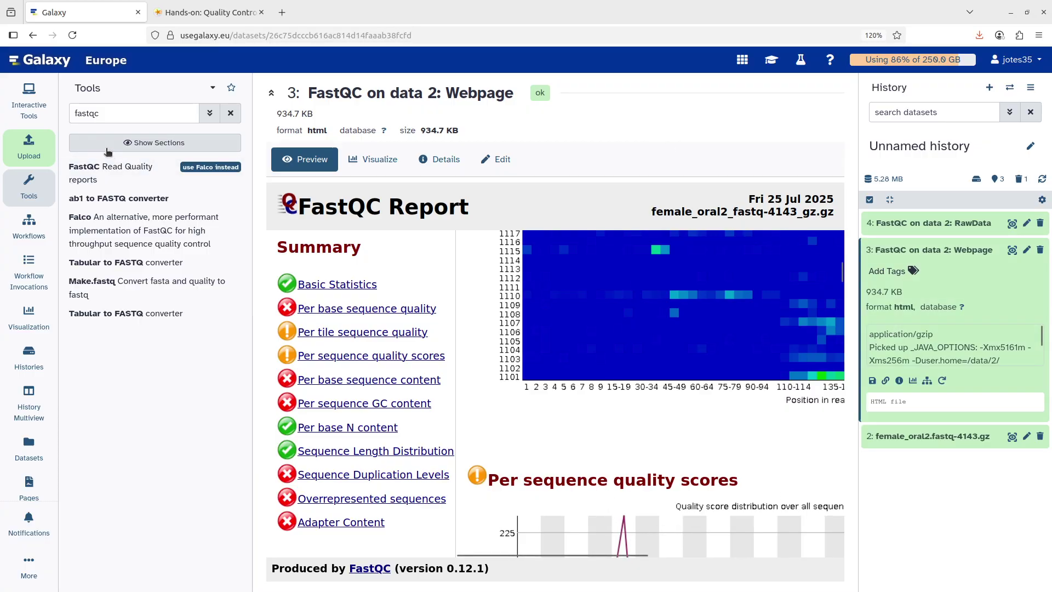
{"action": "left_click", "coordinate": [96, 113]}
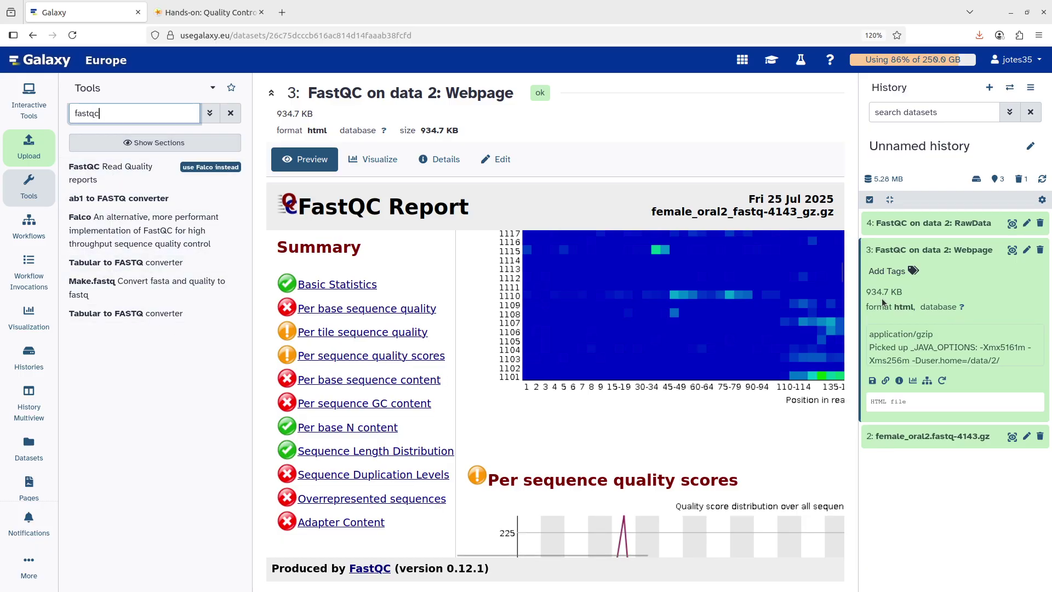
- Open the QC_TRIM_ILLUMINA workflow in the editor to examine its connected tools, then return to the Galaxy home page
{"action": "left_click", "coordinate": [31, 229]}
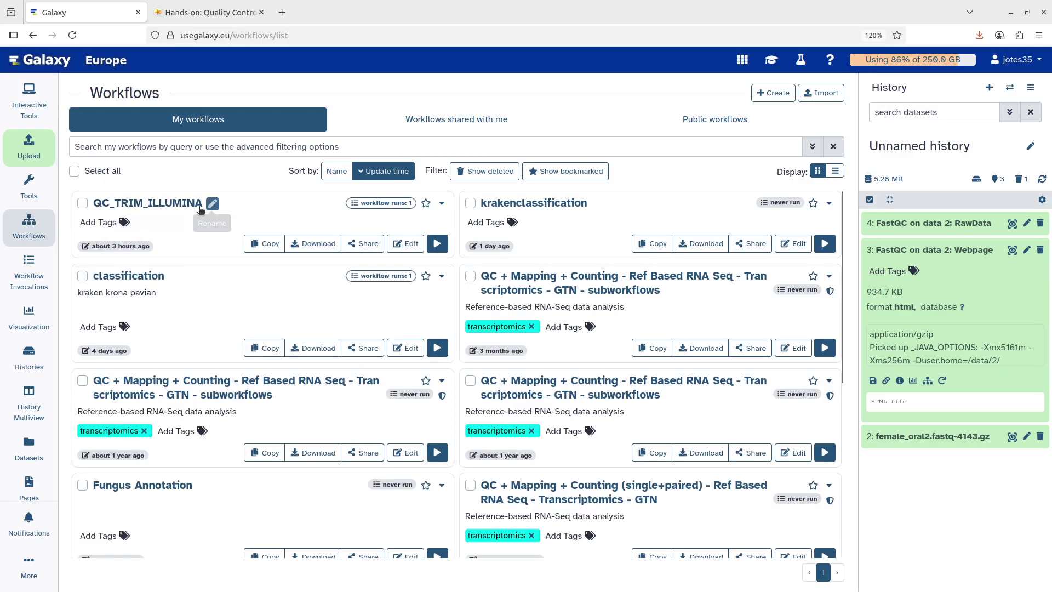
{"action": "left_click", "coordinate": [404, 241]}
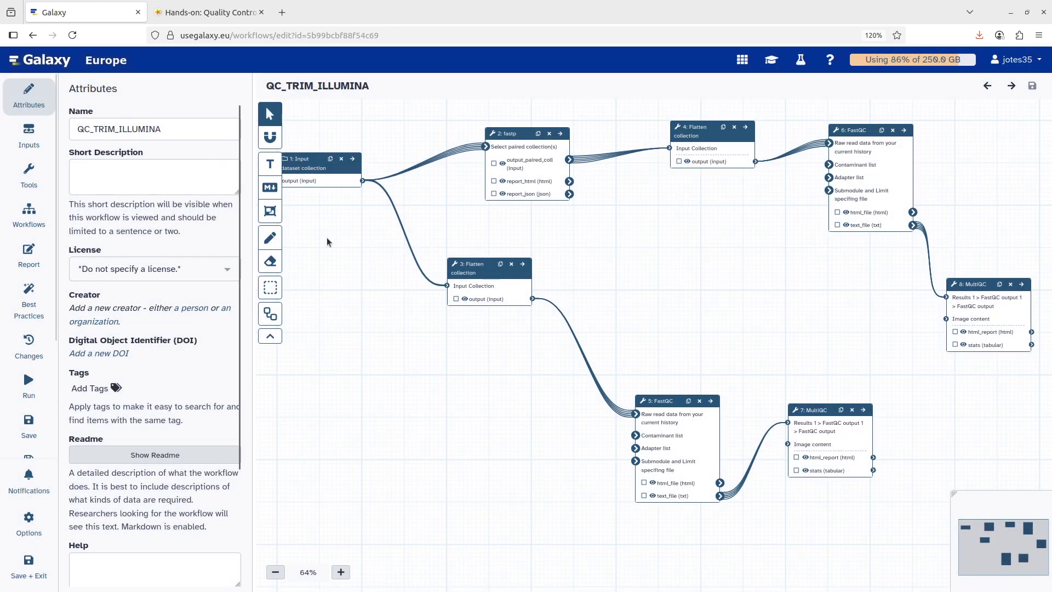
{"action": "scroll", "coordinate": [493, 328], "scroll_direction": "up", "scroll_amount": 3}
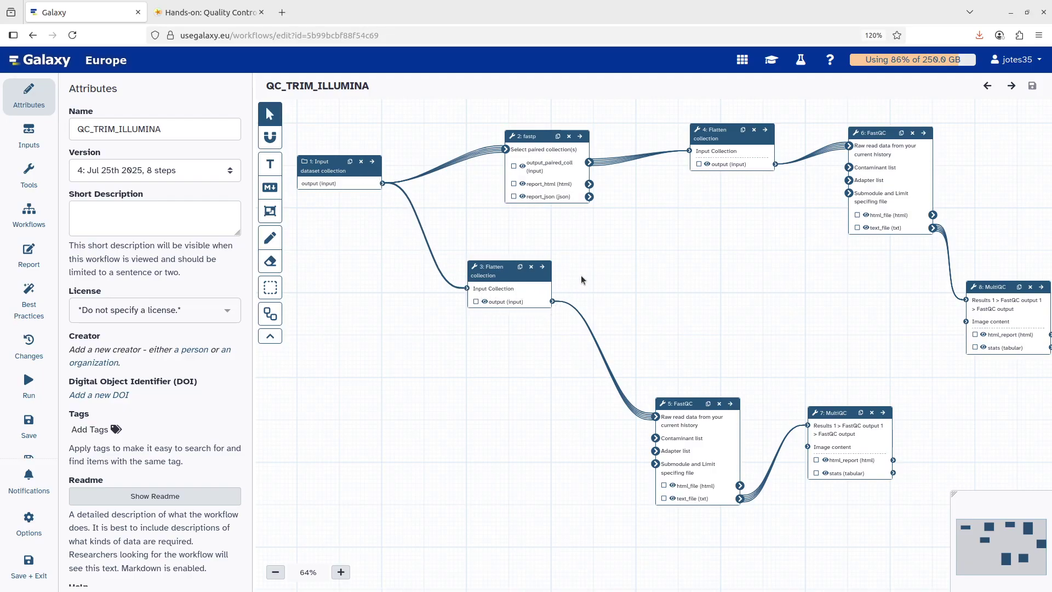
{"action": "left_click", "coordinate": [542, 267]}
{"action": "left_click", "coordinate": [47, 63]}
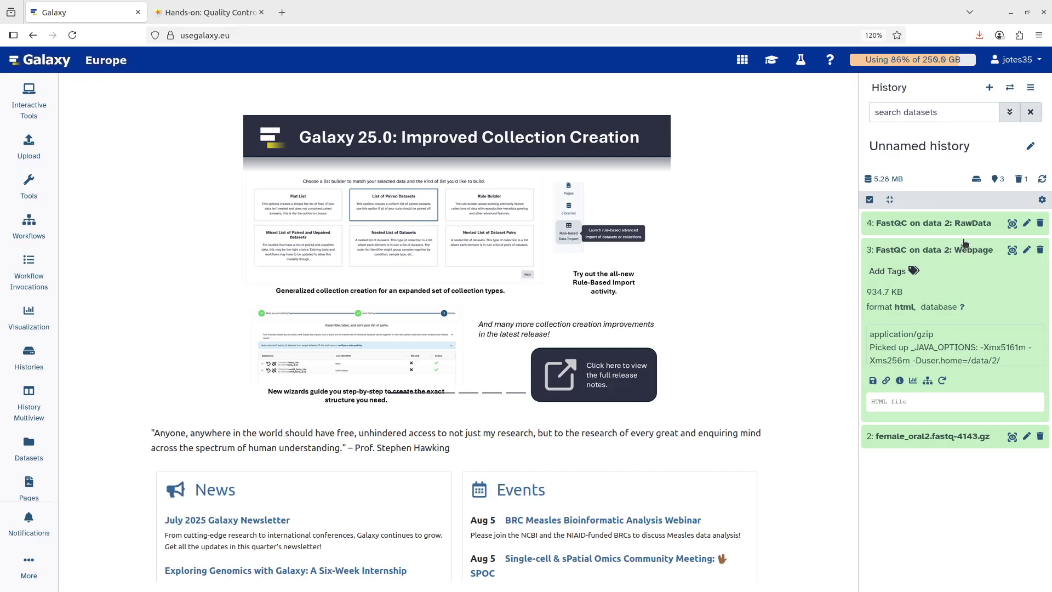
- Rerun the FastQC job behind the Webpage output on female_oral2.fastq-4143.gz with the same parameters
{"action": "left_click", "coordinate": [965, 243]}
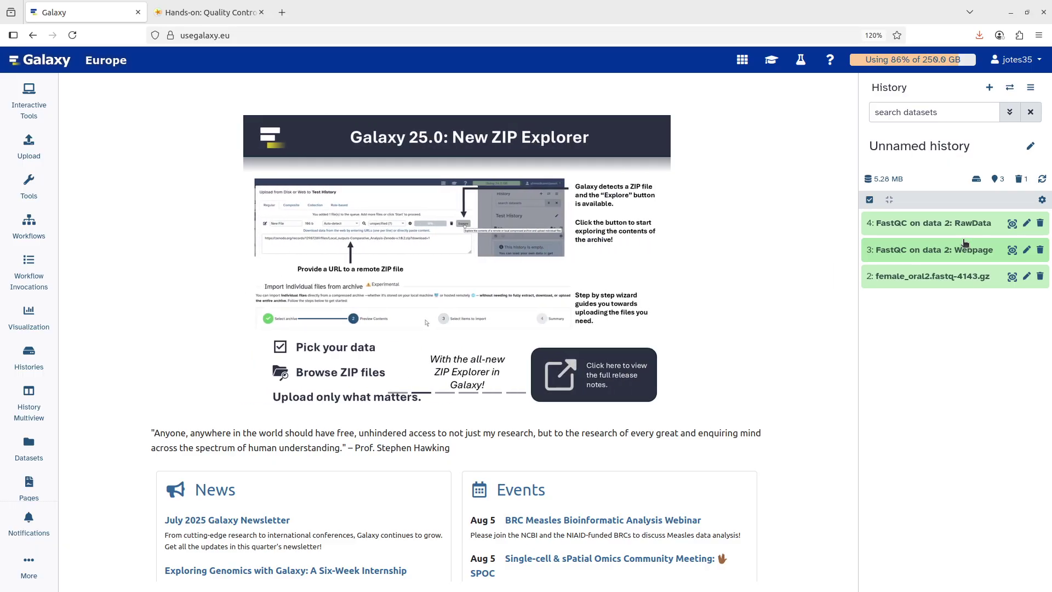
{"action": "left_click", "coordinate": [967, 246]}
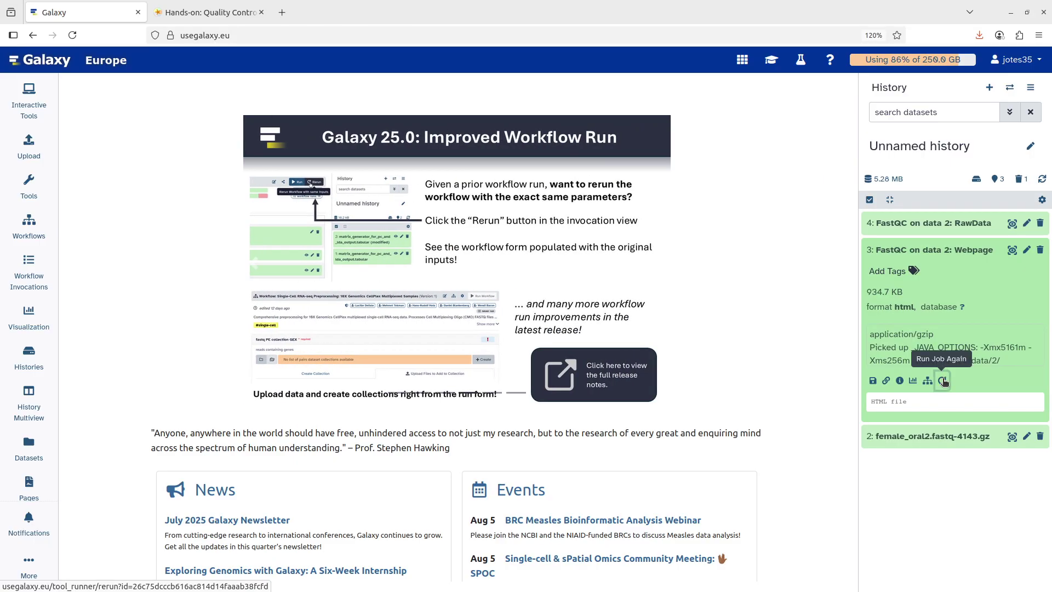
{"action": "left_click", "coordinate": [942, 380]}
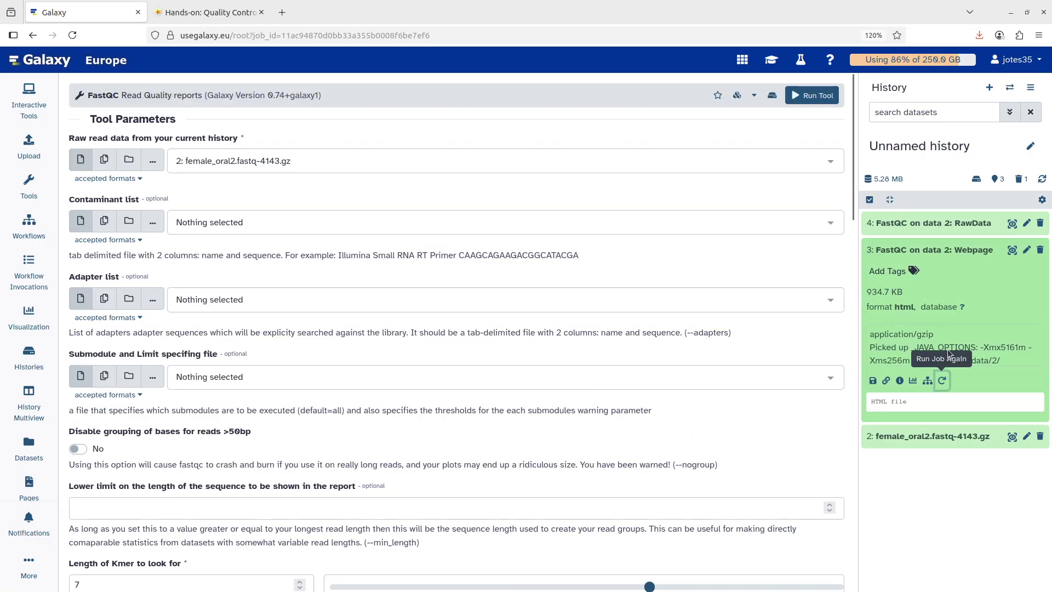
{"action": "scroll", "coordinate": [351, 365], "scroll_direction": "down", "scroll_amount": 4}
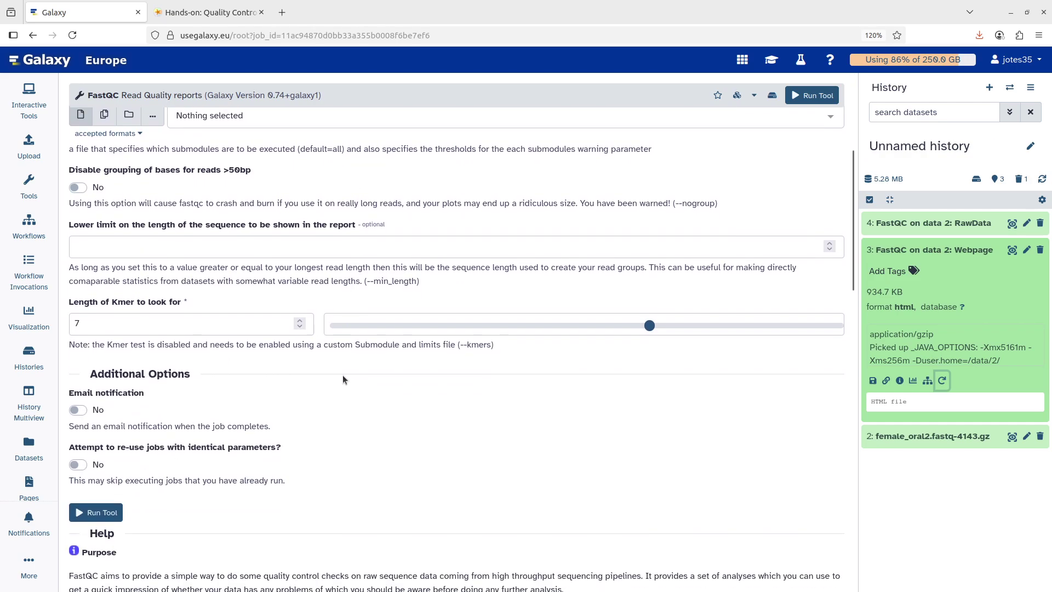
{"action": "scroll", "coordinate": [332, 415], "scroll_direction": "up", "scroll_amount": 2}
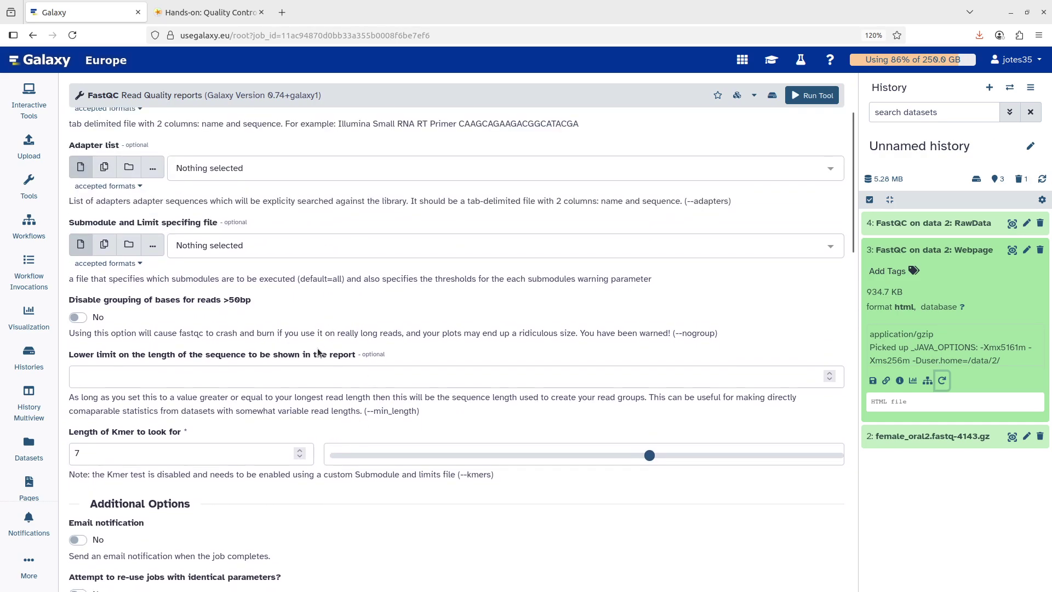
{"action": "scroll", "coordinate": [236, 219], "scroll_direction": "up", "scroll_amount": 2}
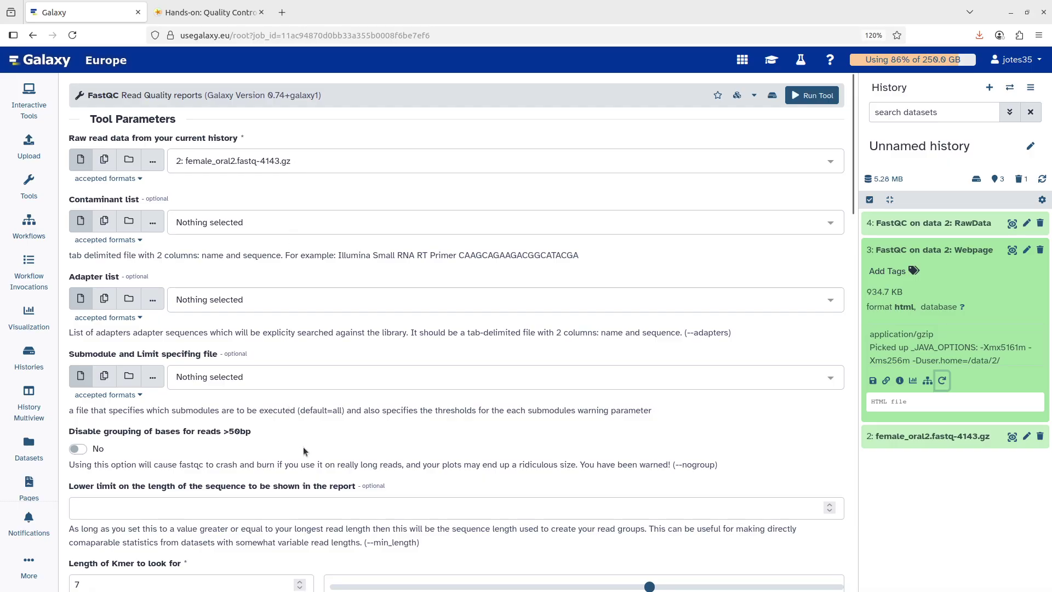
{"action": "left_click", "coordinate": [804, 97]}
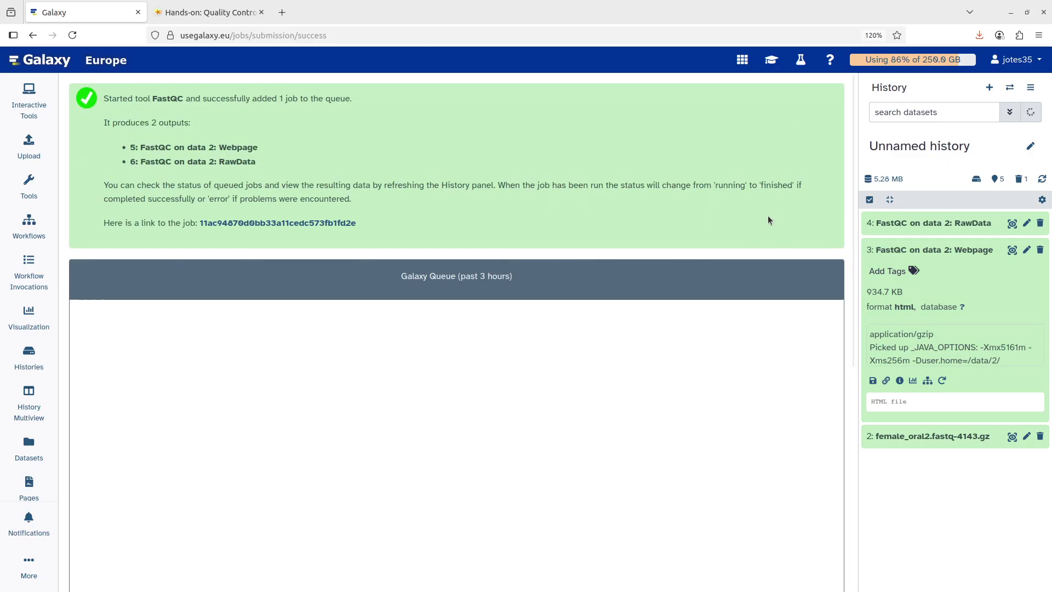